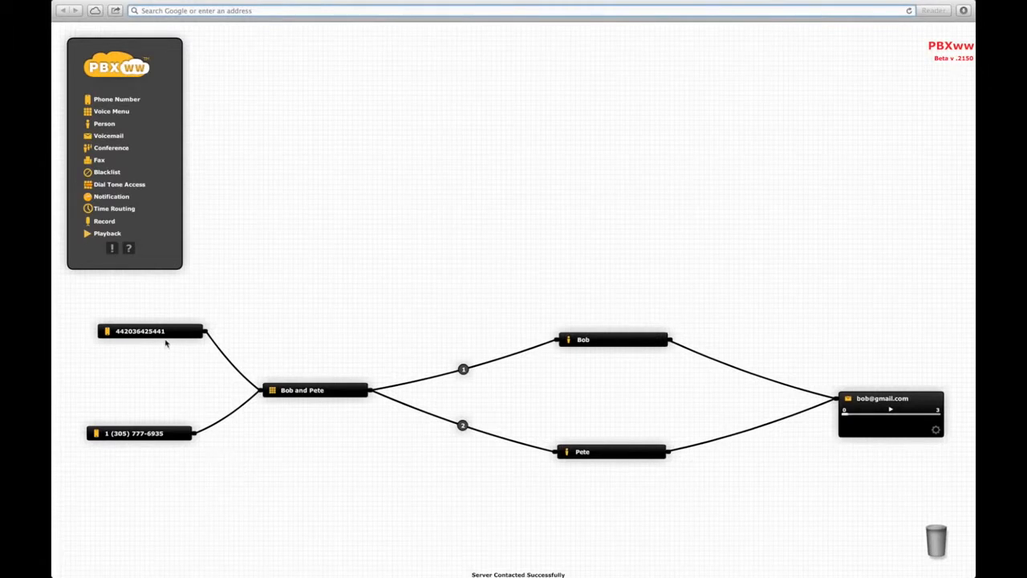
- Review the Bob and Pete voice menu and its greeting, then collapse all expanded node details
left_click(328, 395)
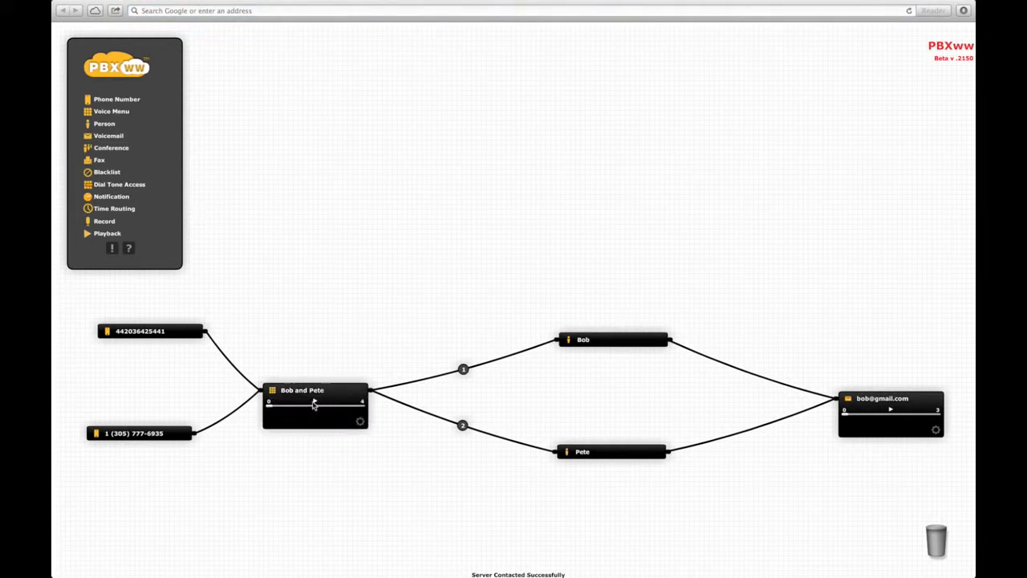
left_click(315, 402)
mouse_move(468, 377)
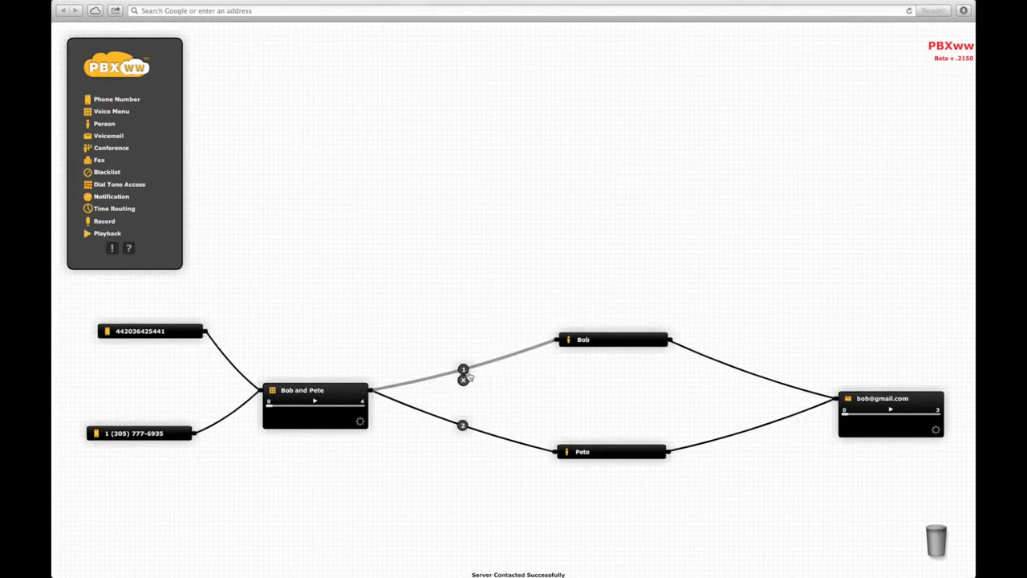
mouse_move(579, 354)
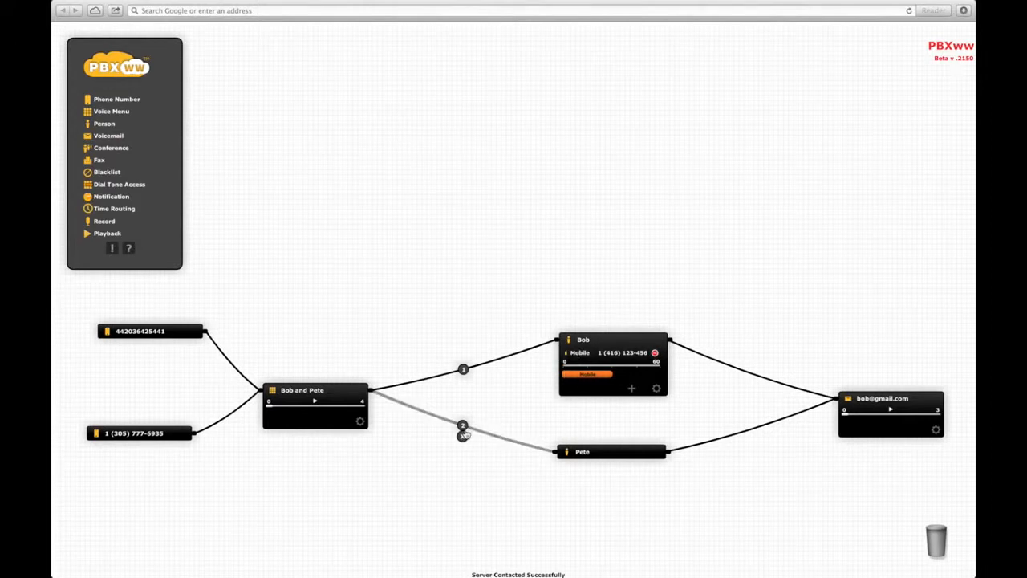
mouse_move(596, 452)
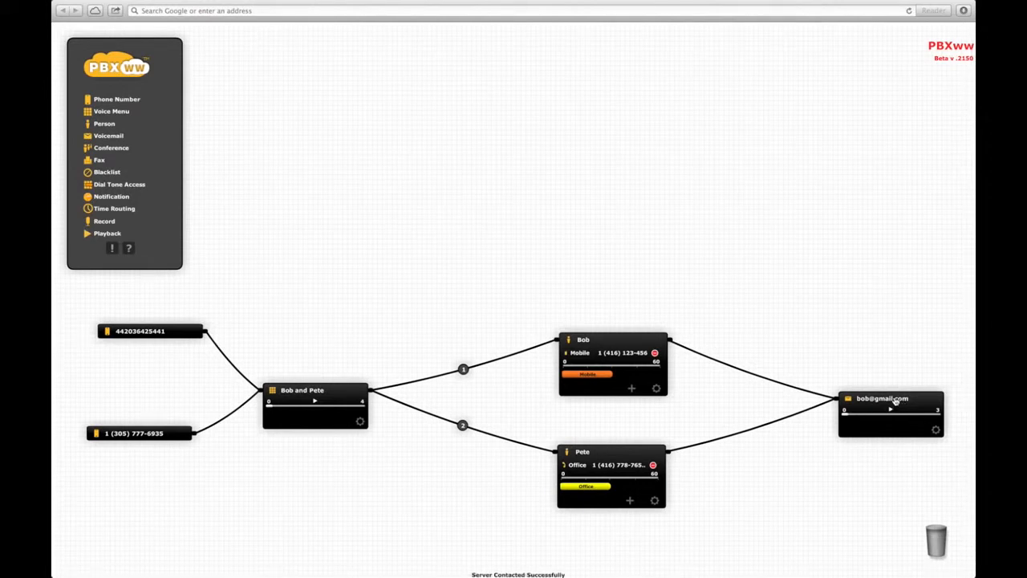
left_click(620, 341)
left_click(621, 451)
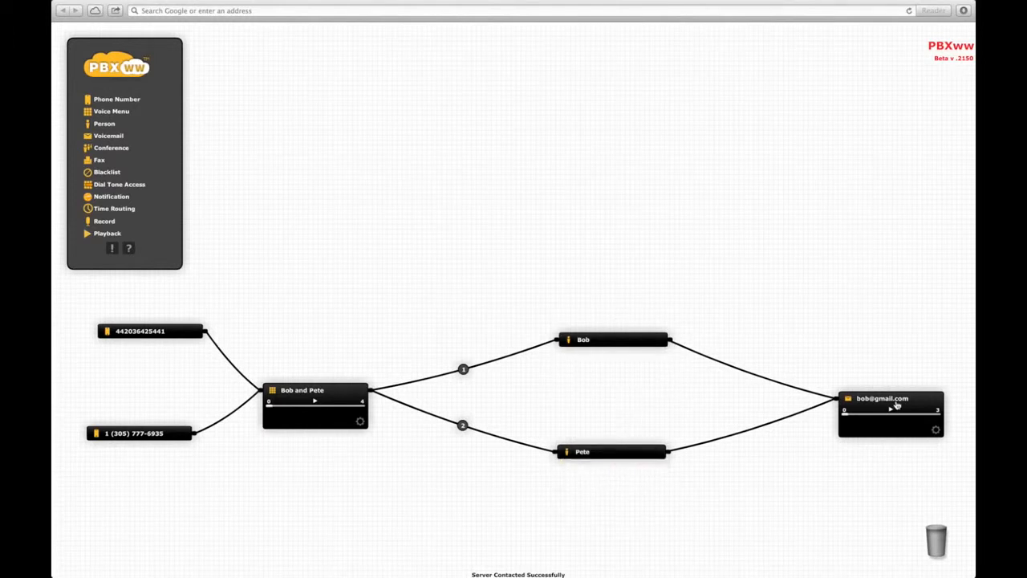
left_click(899, 399)
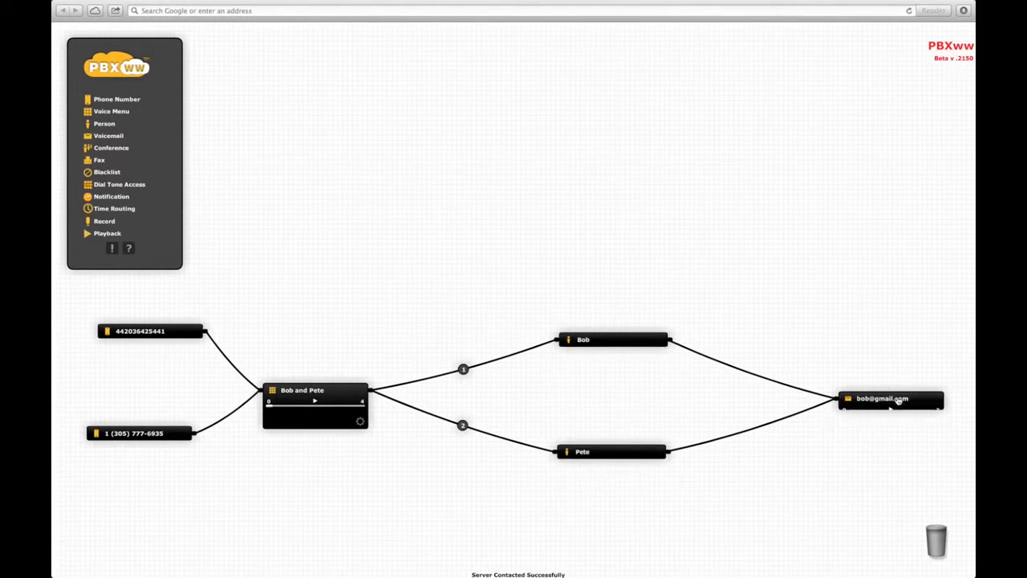
left_click(323, 390)
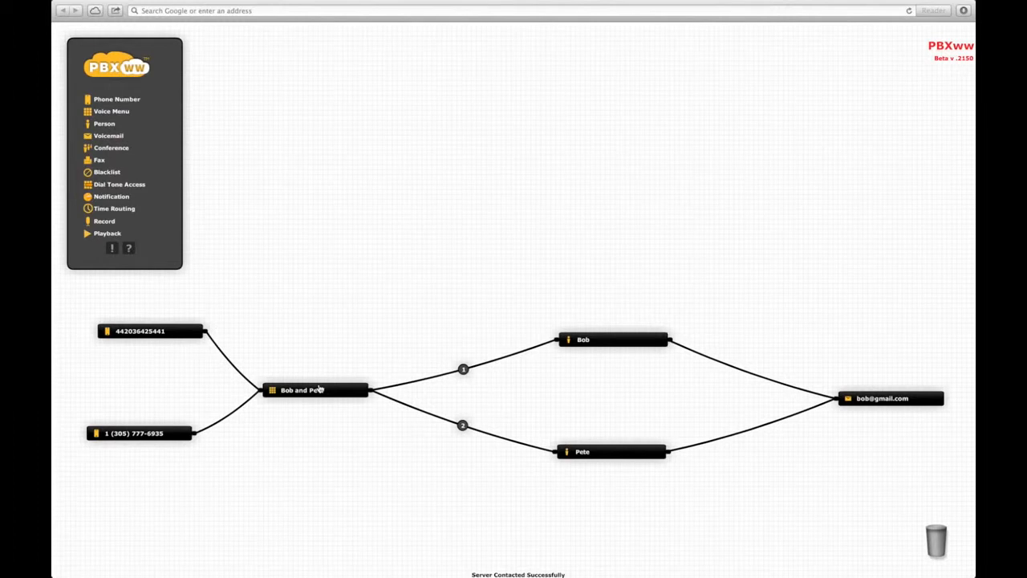
- Add a Notification component beside Bob and name it 'Bob notify'
left_click_drag(102, 200, 785, 327)
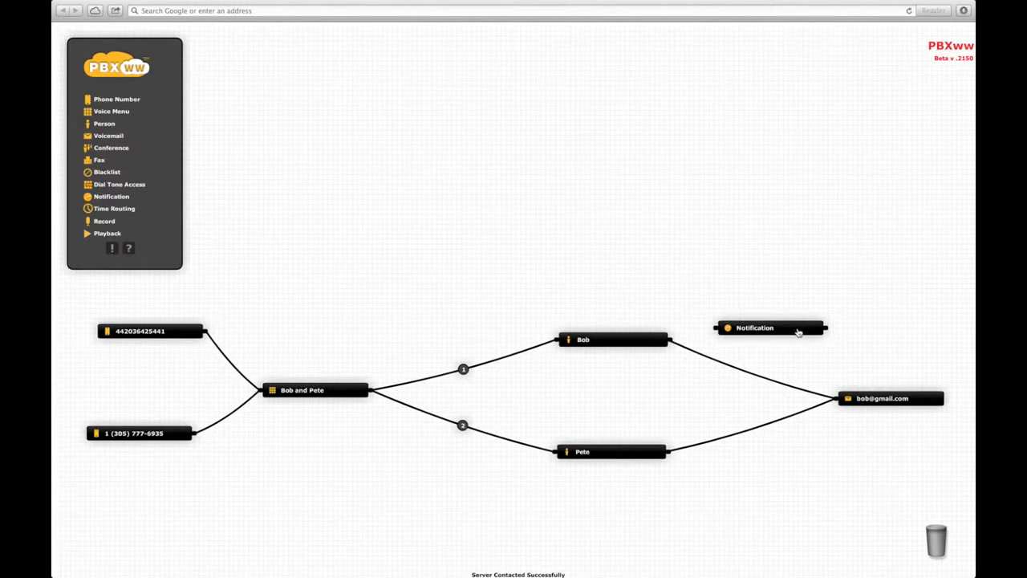
left_click(798, 330)
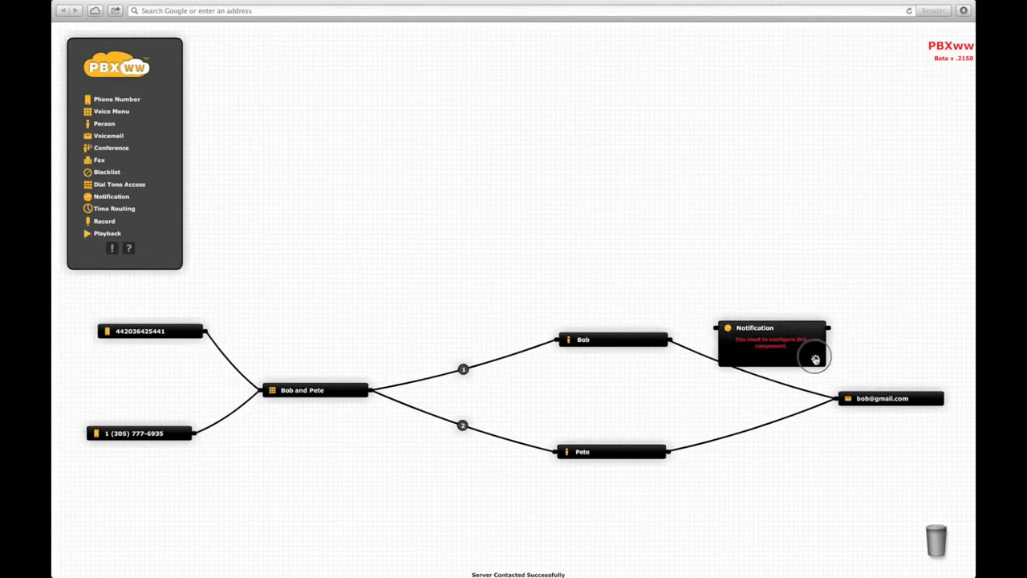
left_click(814, 358)
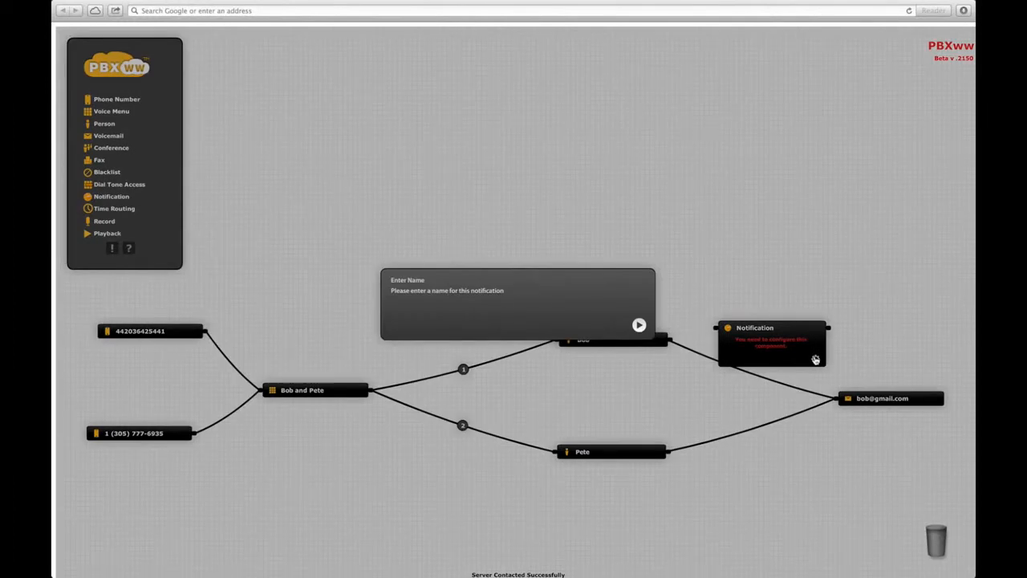
type("Bob notify")
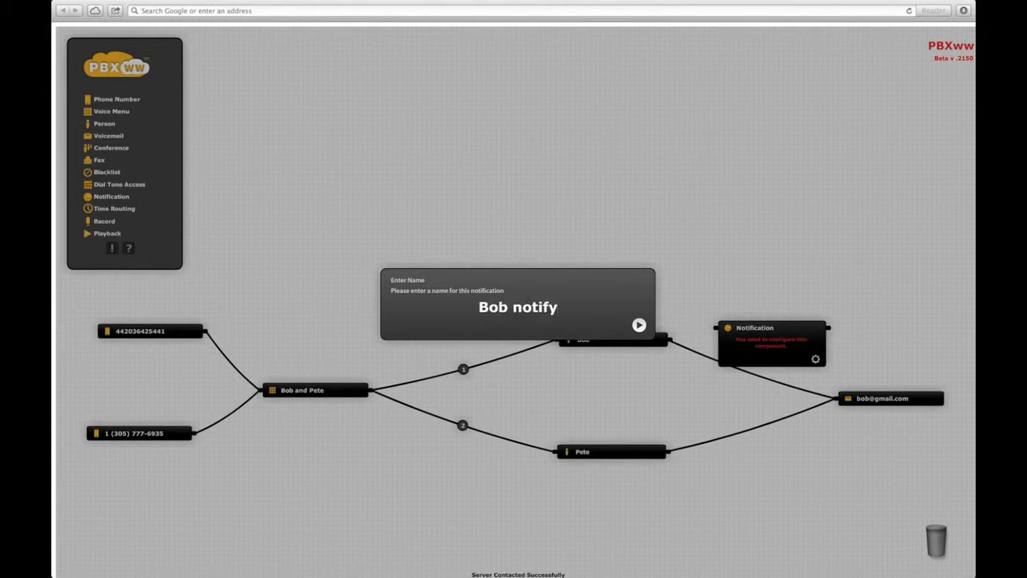
key("Return")
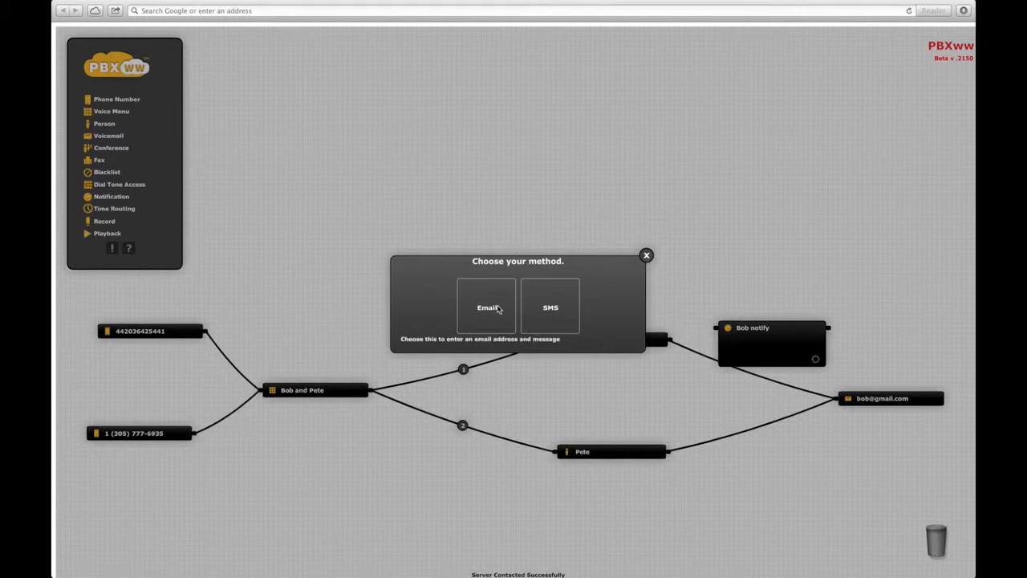
- Make it an SMS to Bob's mobile number: '[Caller's Number] just called to Bob ([Called Number])'
left_click(552, 310)
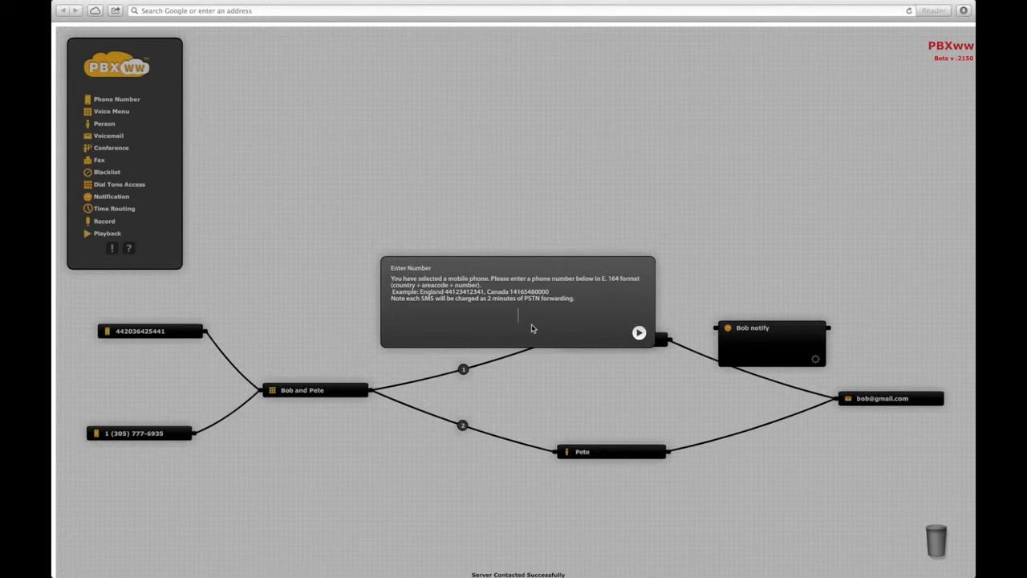
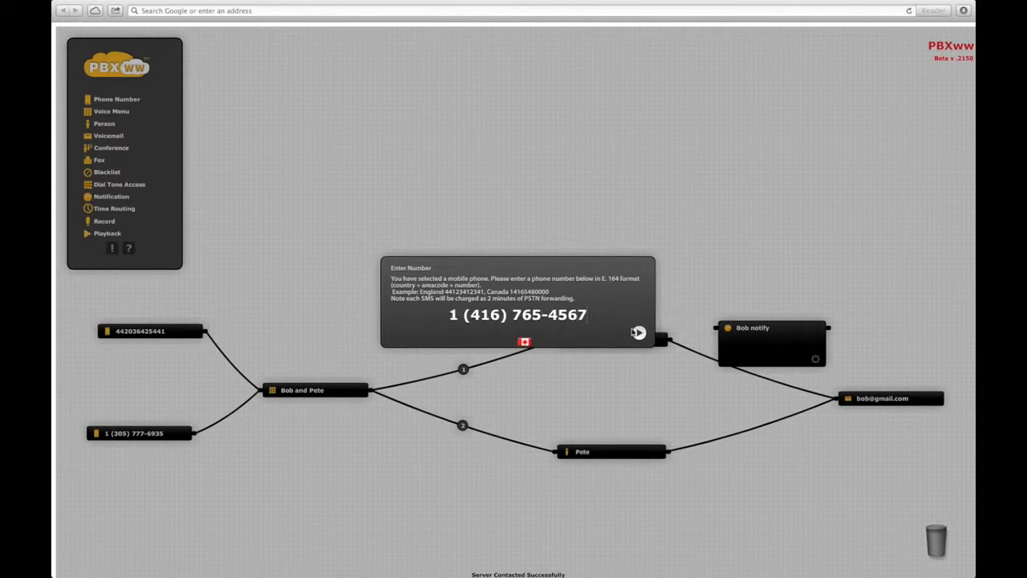
left_click(638, 332)
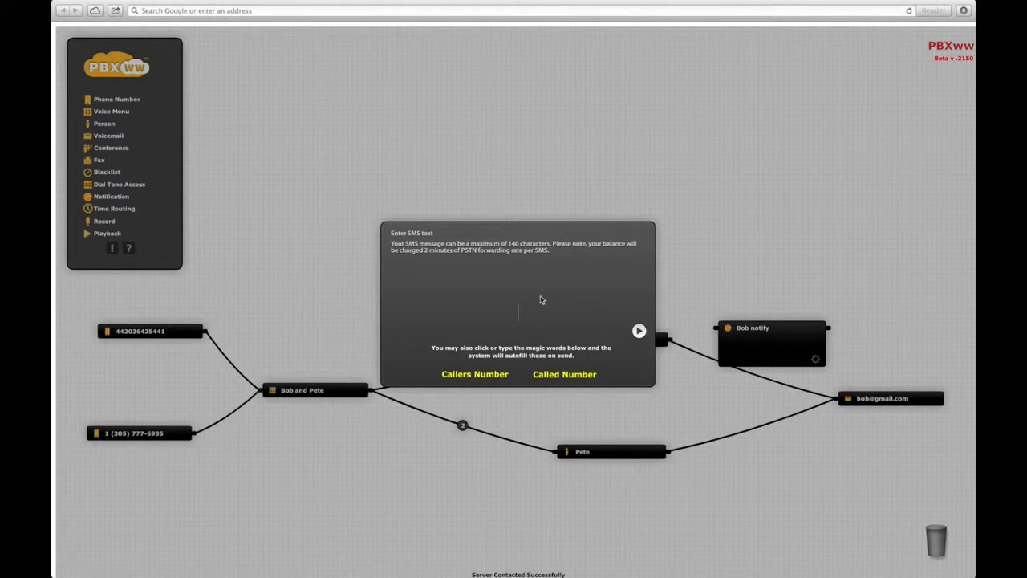
left_click(487, 375)
type("just called to Bob (")
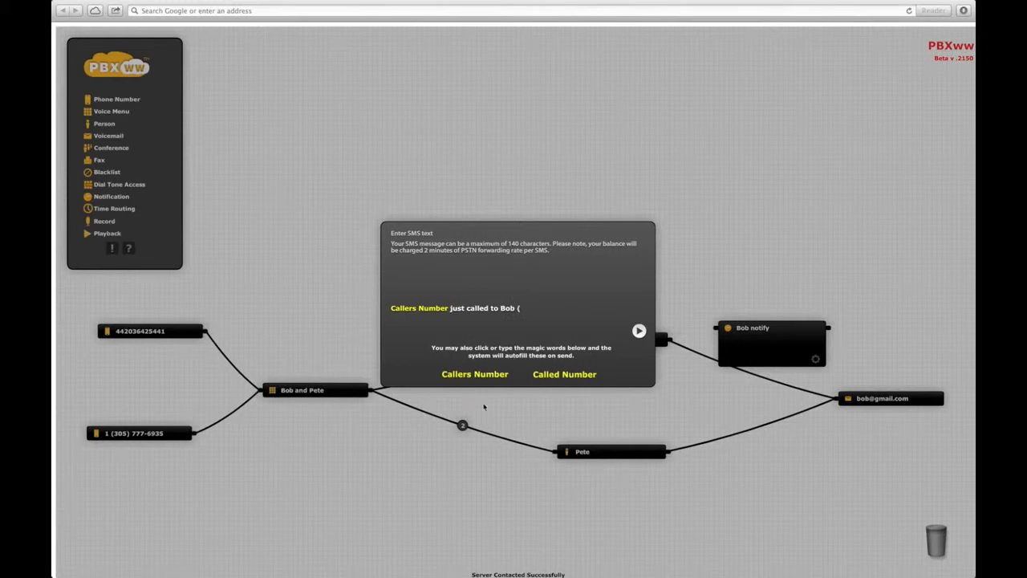
left_click(556, 377)
type(")")
left_click(639, 331)
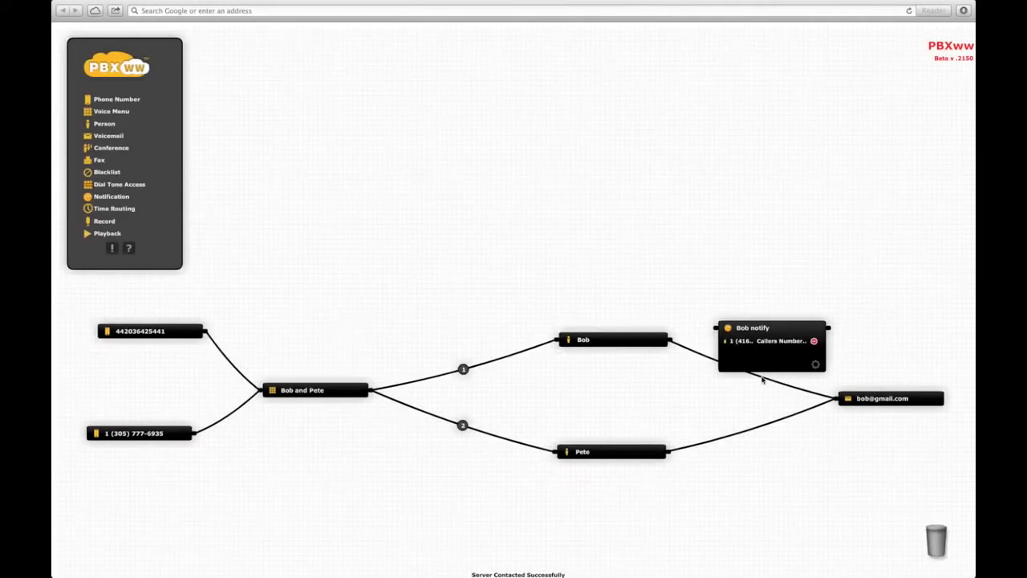
- Wire Bob → Bob notify → voicemail, tidy Bob notify's position, and drop a Time Routing component above
left_click_drag(779, 380, 714, 327)
left_click_drag(827, 328, 833, 399)
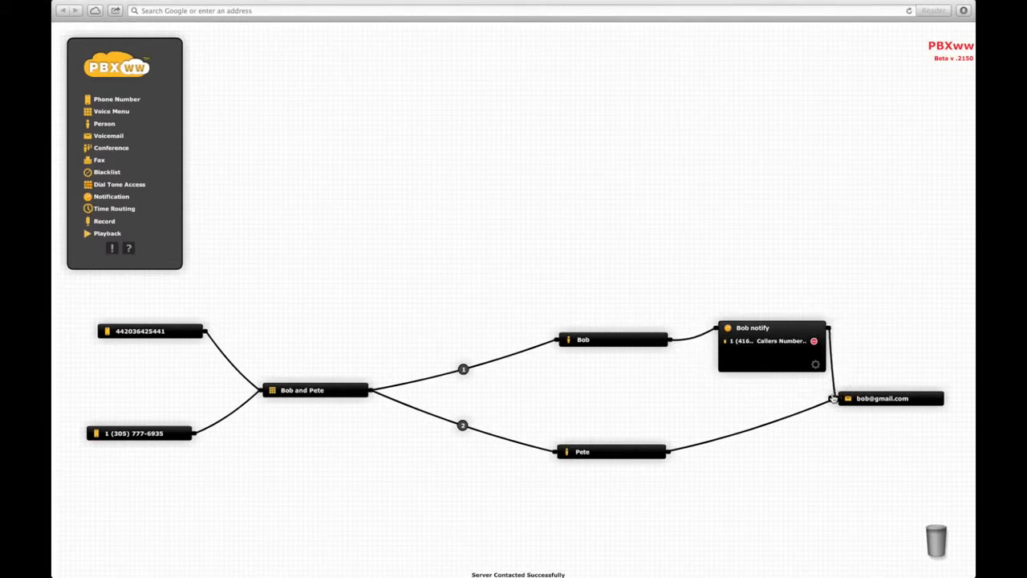
left_click(786, 328)
left_click_drag(780, 349, 775, 367)
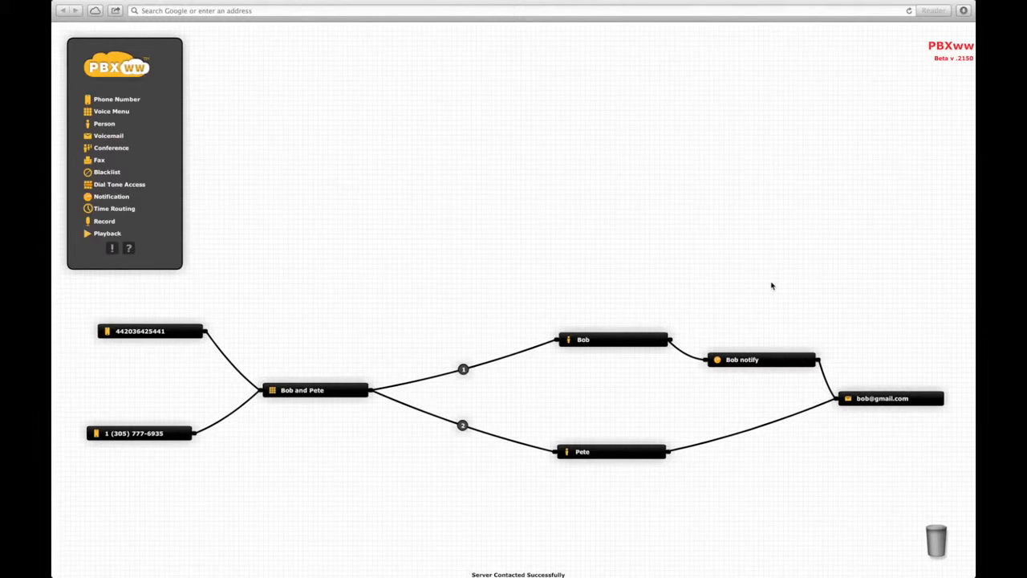
left_click(121, 209)
left_click_drag(121, 210, 464, 307)
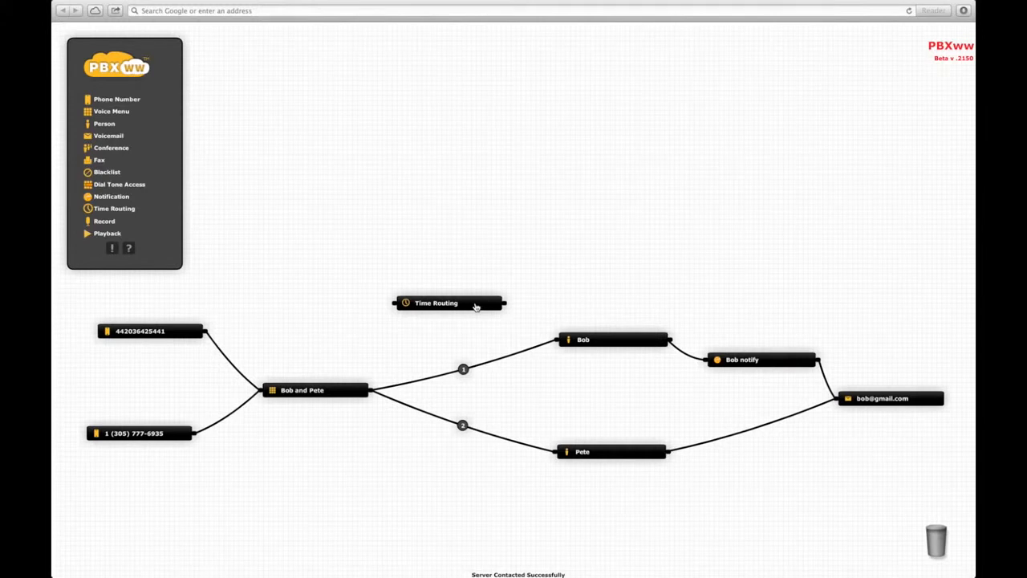
- Name the Time Routing node 'Bobs time' and set its time zone to America/Halifax
left_click(475, 305)
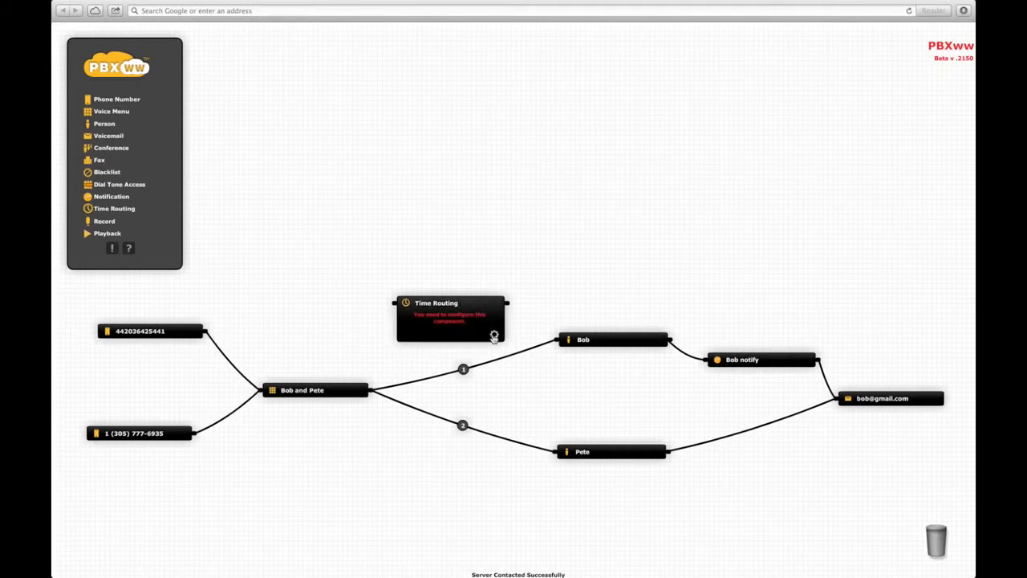
left_click(494, 336)
type("Bobs time")
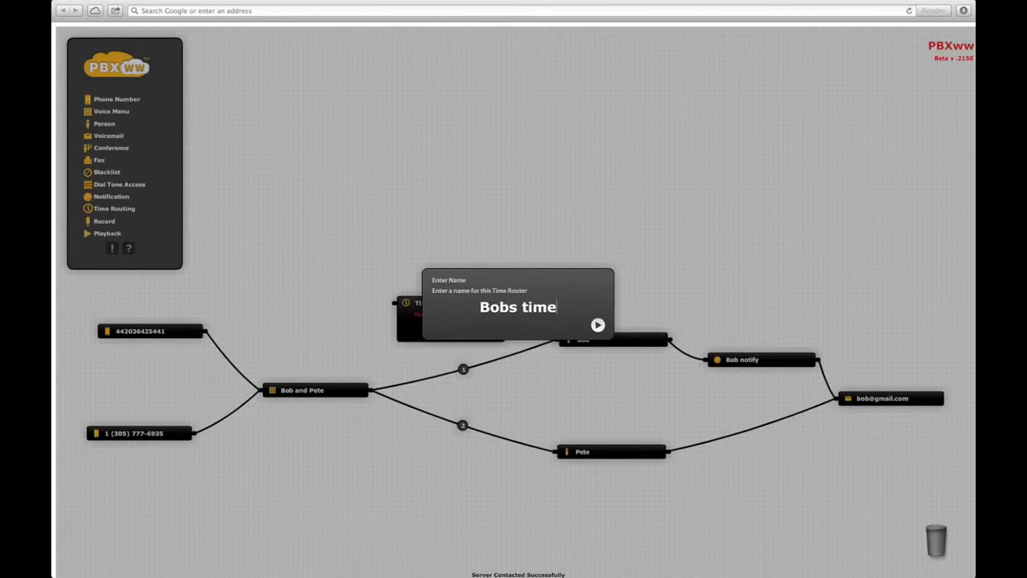
key("Return")
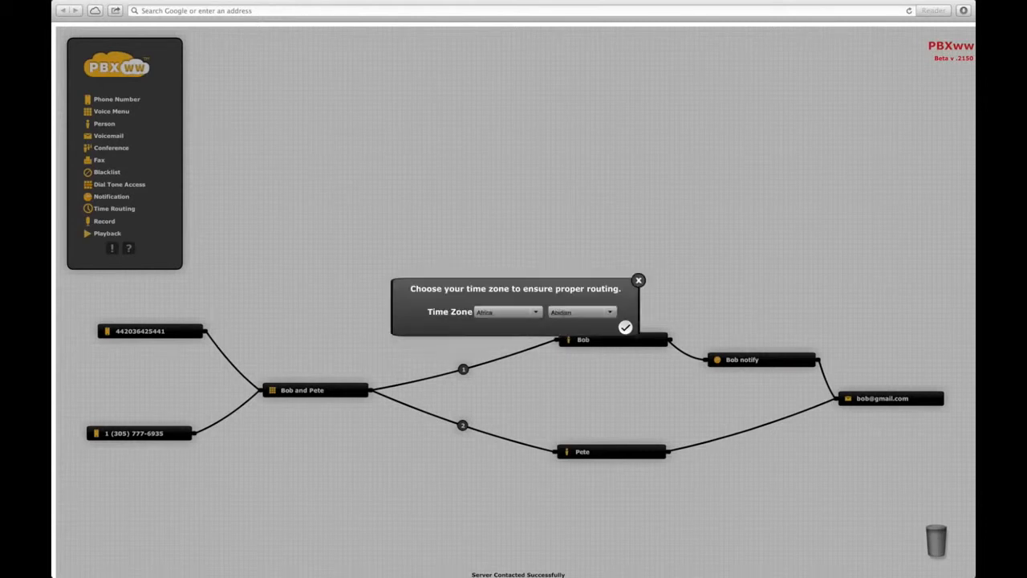
left_click(534, 313)
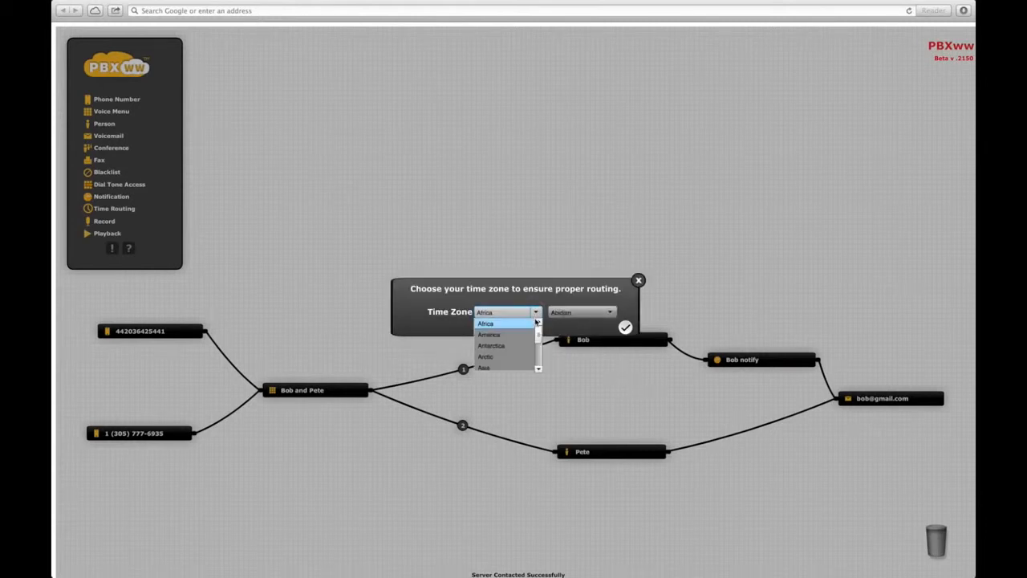
left_click(514, 333)
left_click(609, 320)
left_click_drag(611, 325, 609, 346)
left_click(570, 342)
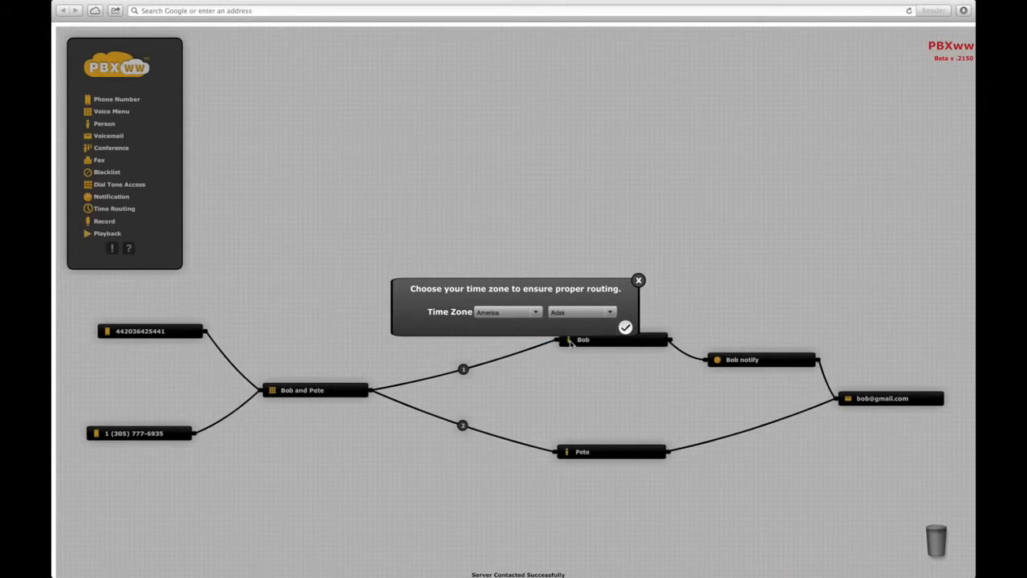
left_click(625, 327)
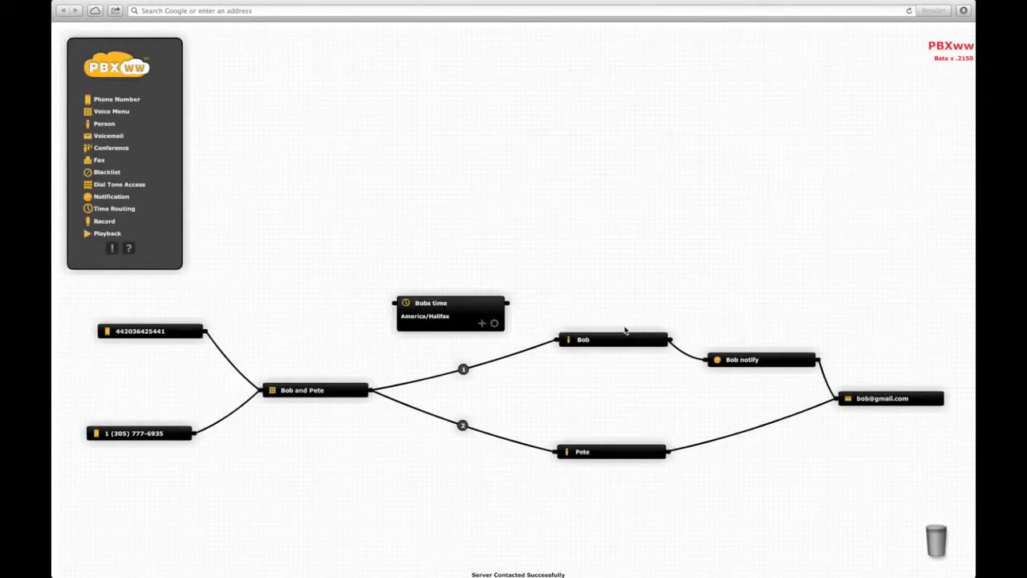
- Add a Yes rule to Bobs time for Monday–Thursday, 08:00 to 17:00
left_click(482, 325)
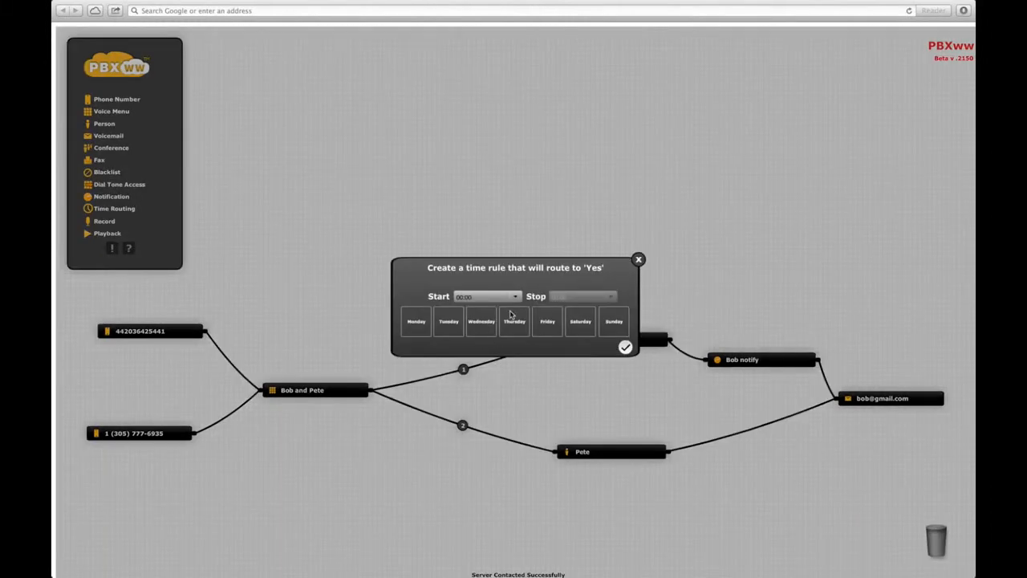
left_click(418, 330)
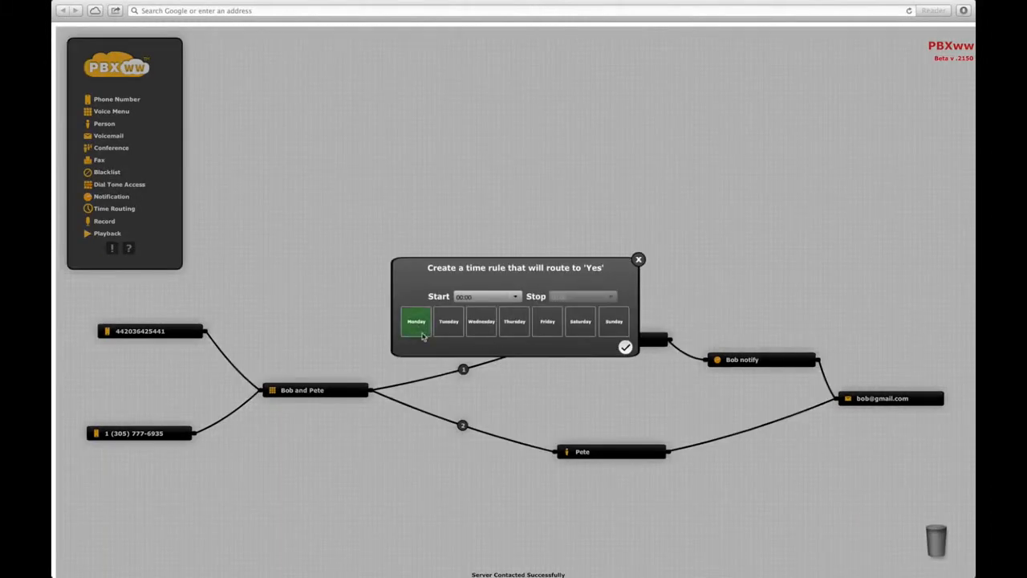
left_click(451, 329)
left_click(481, 329)
left_click(515, 327)
left_click(515, 297)
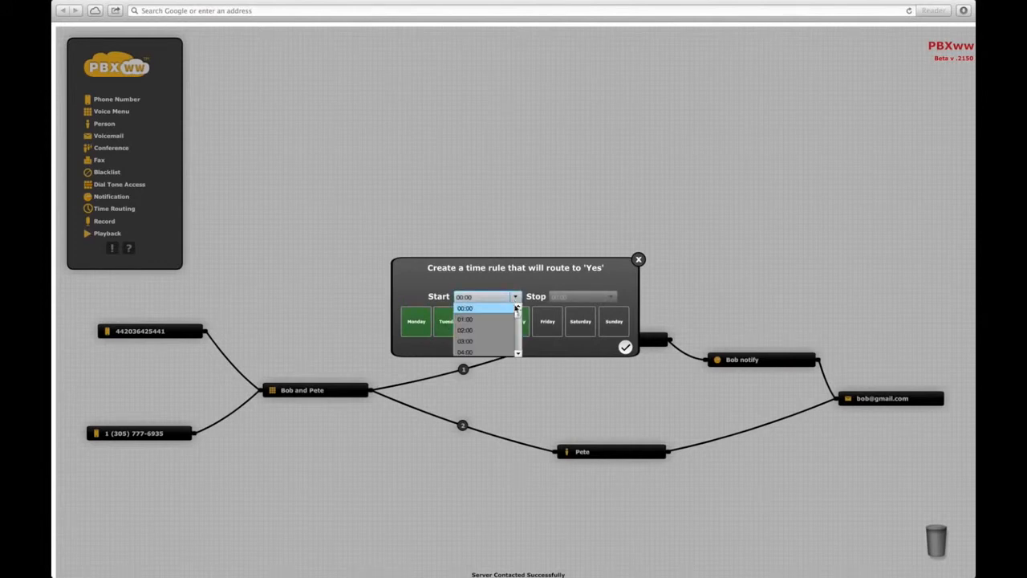
left_click_drag(517, 314, 518, 319)
scroll(518, 321, "down", 4)
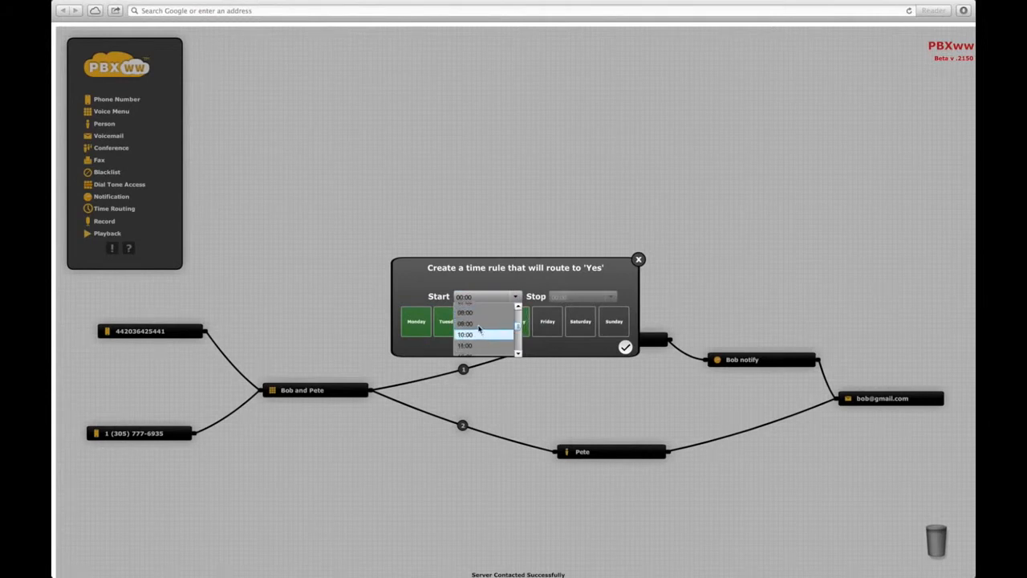
left_click(480, 315)
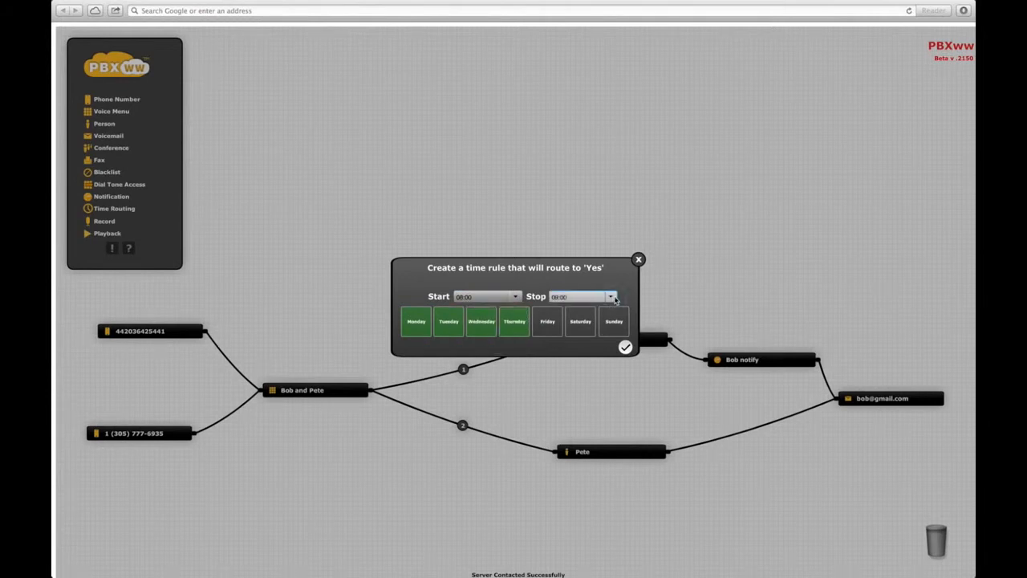
left_click(614, 299)
left_click_drag(613, 310, 612, 330)
left_click(560, 343)
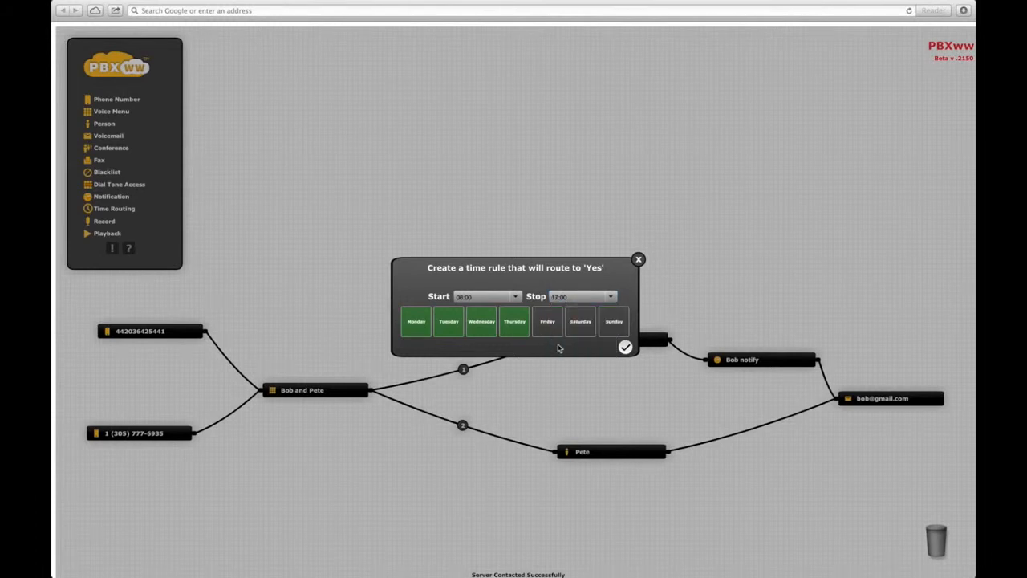
left_click(625, 348)
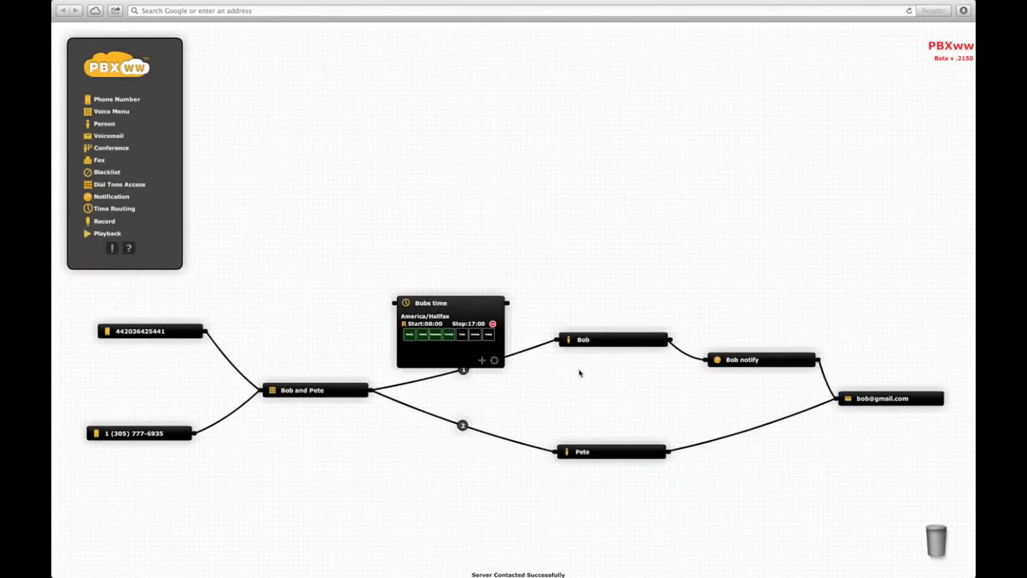
- Add a Person node with the person's name and a mobile contact 'Mobile' holding their phone number
left_click_drag(105, 126, 643, 250)
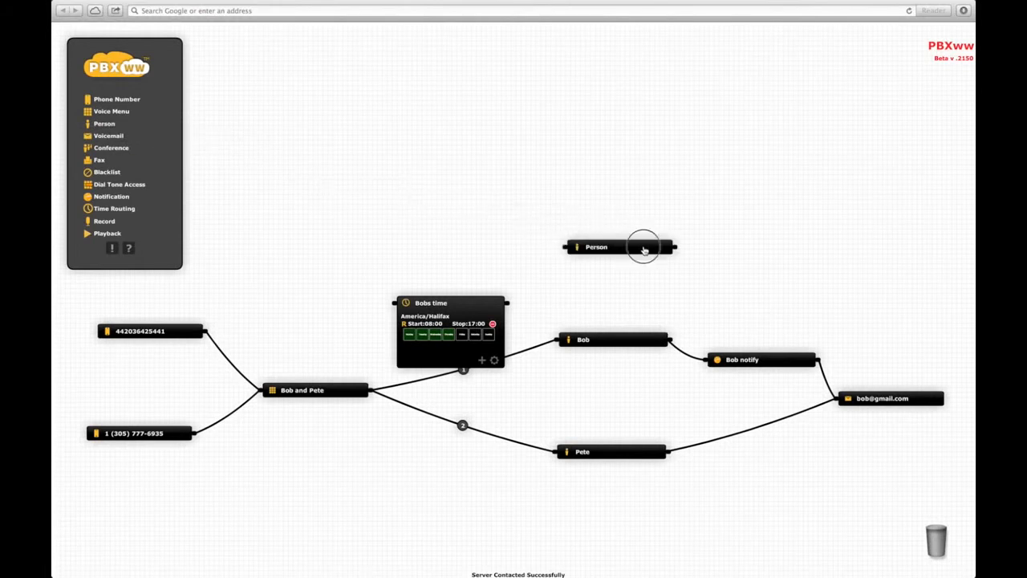
left_click(664, 278)
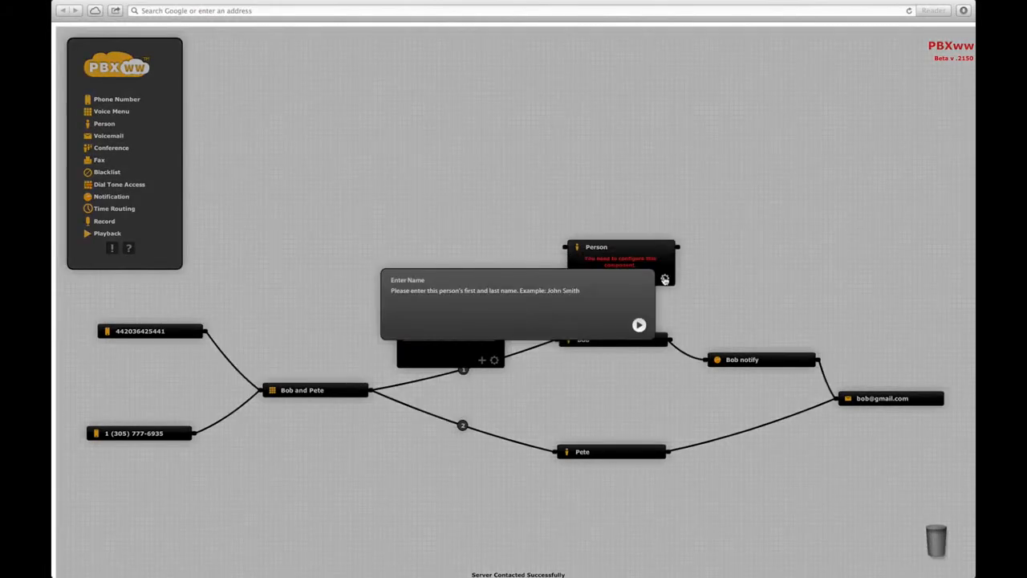
type("Mike")
key("Return")
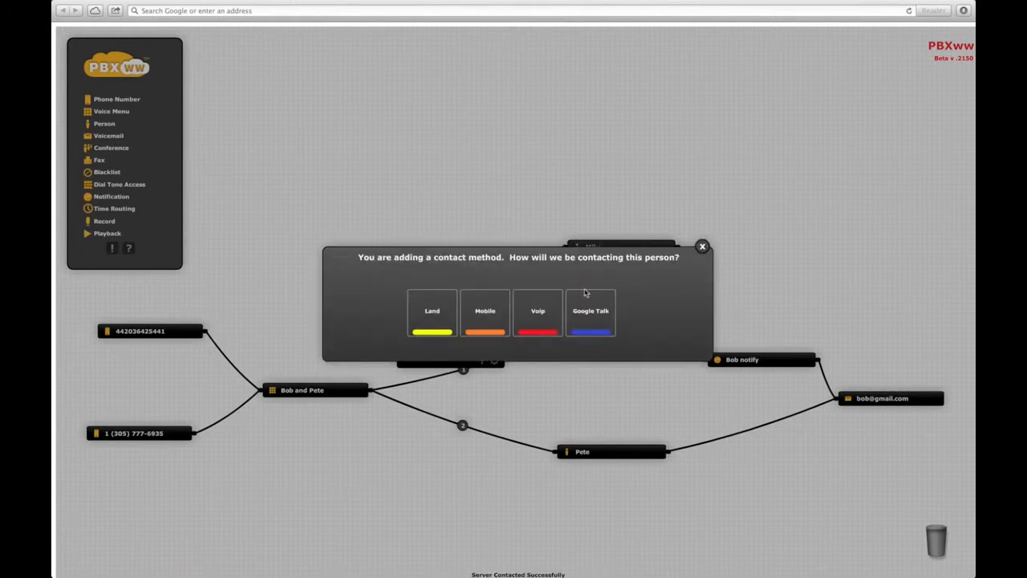
left_click(487, 314)
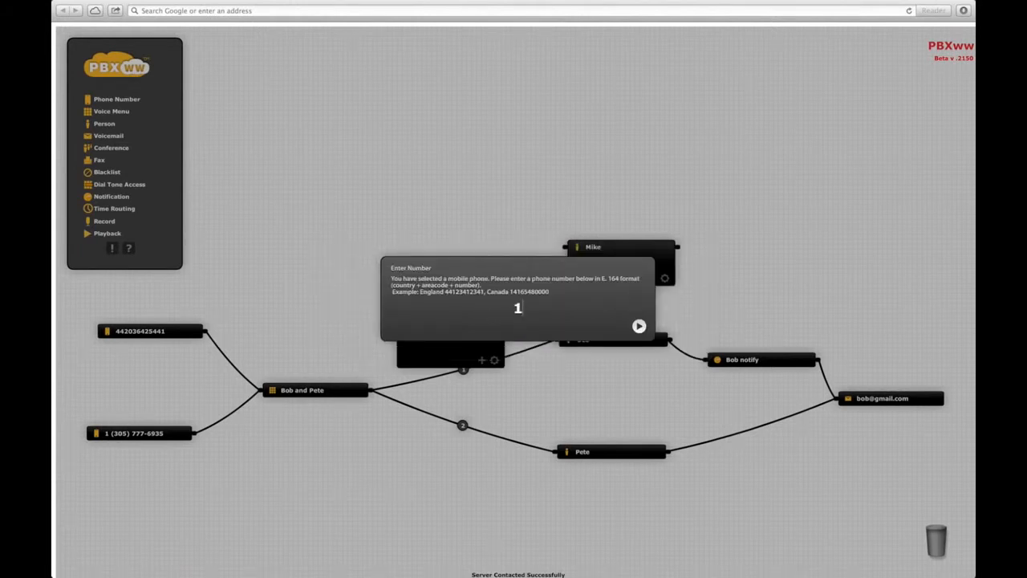
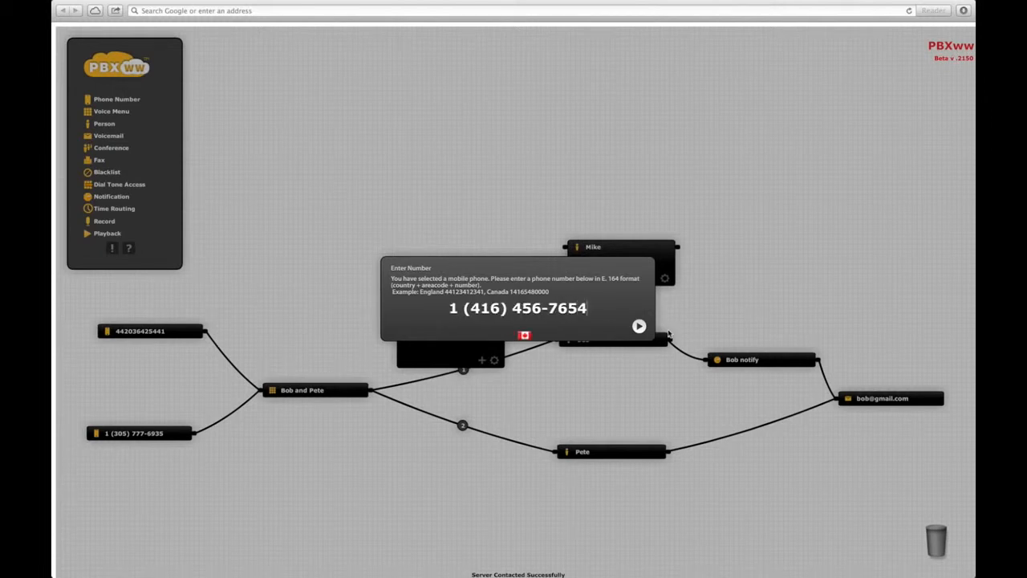
left_click(639, 326)
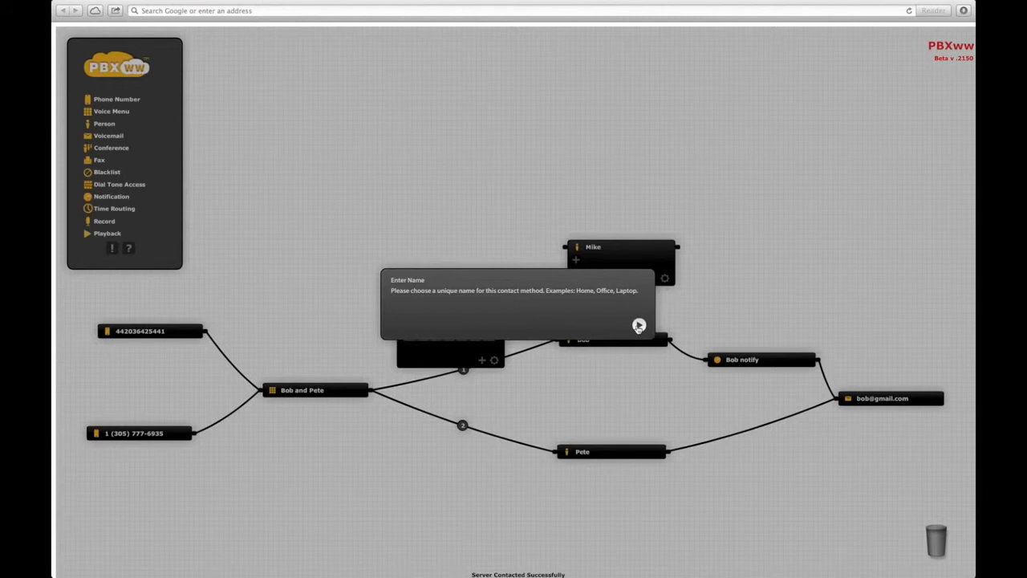
type("Mobile")
key("Return")
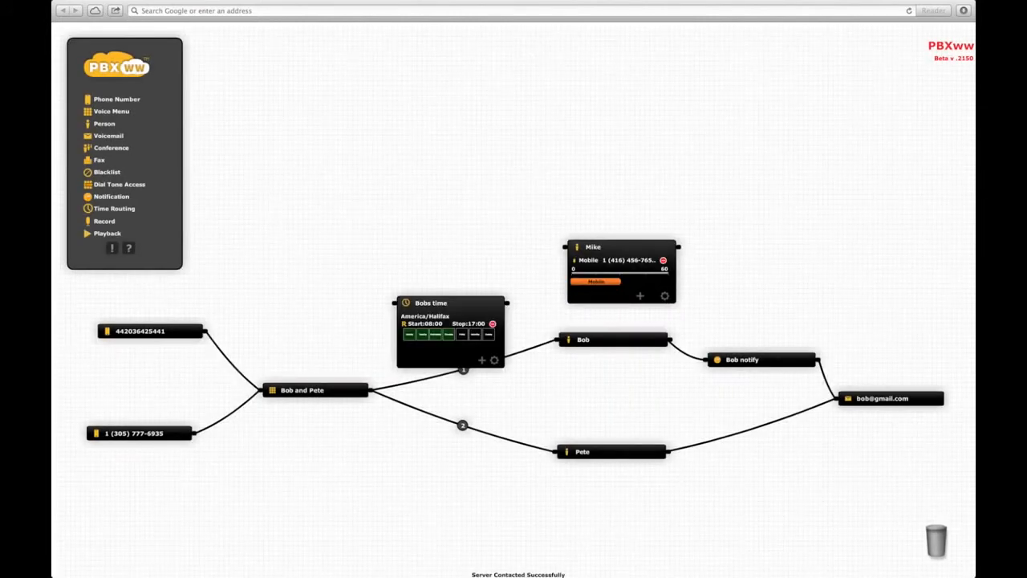
- Connect menu option 1 into Bobs time, routing Yes to Bob and No to the new person
double_click(638, 249)
left_click_drag(456, 304, 443, 287)
left_click_drag(529, 350, 385, 287)
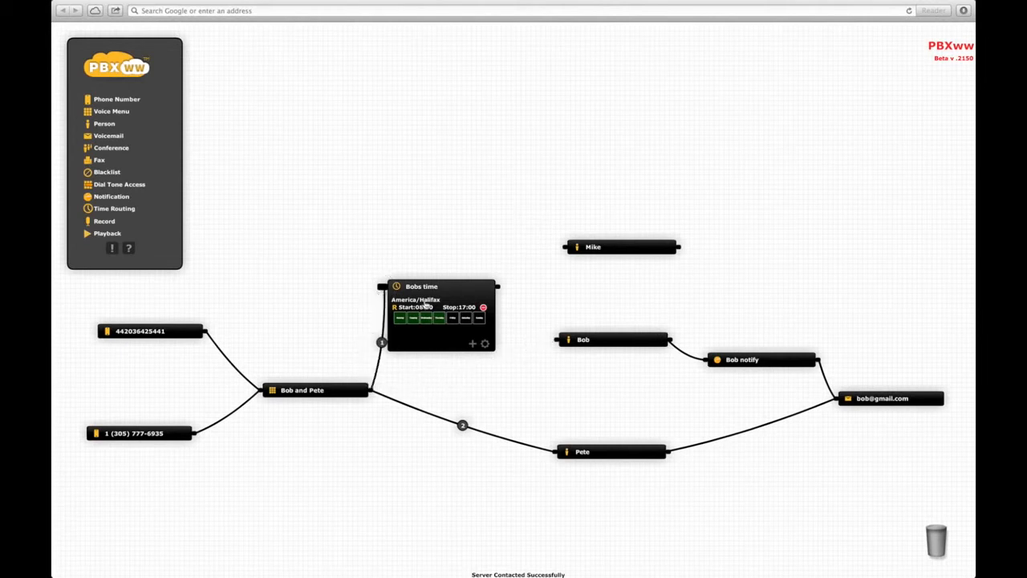
left_click_drag(497, 286, 559, 341)
left_click_drag(501, 291, 560, 249)
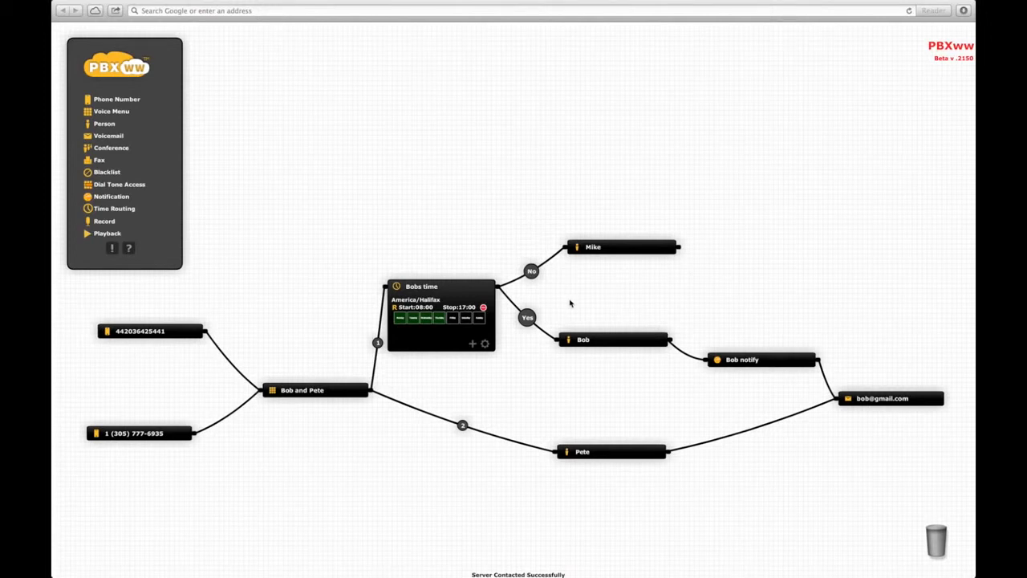
- Add a Friday 08:00–12:00 Yes rule to Bobs time and collapse its rule box
left_click(472, 344)
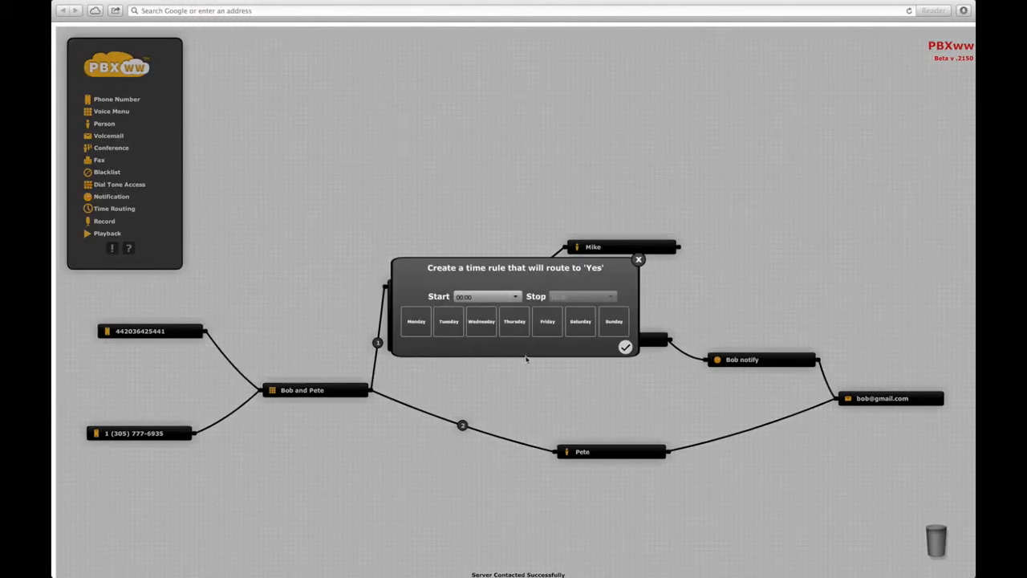
left_click(548, 324)
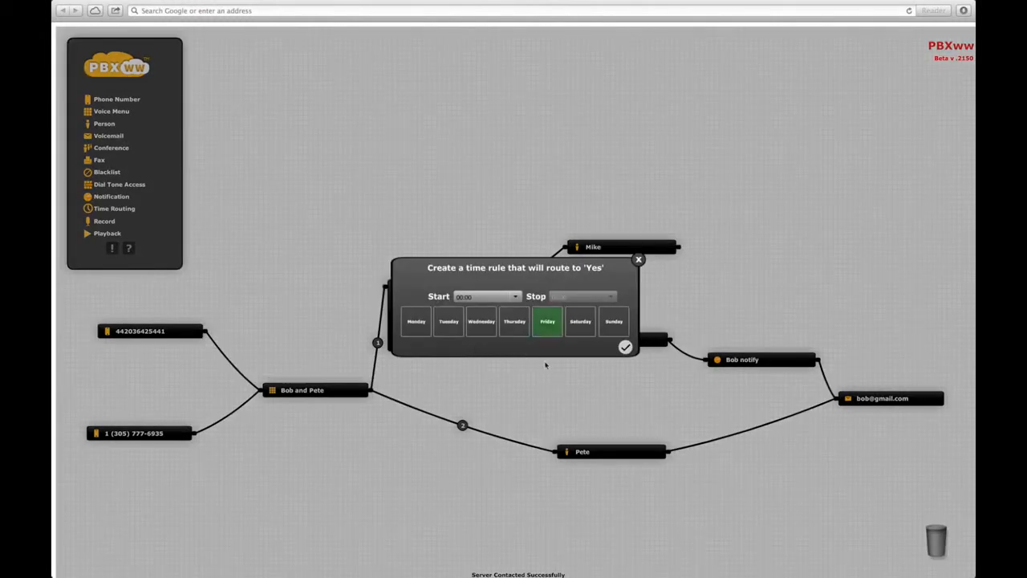
left_click(514, 297)
left_click_drag(518, 320, 518, 327)
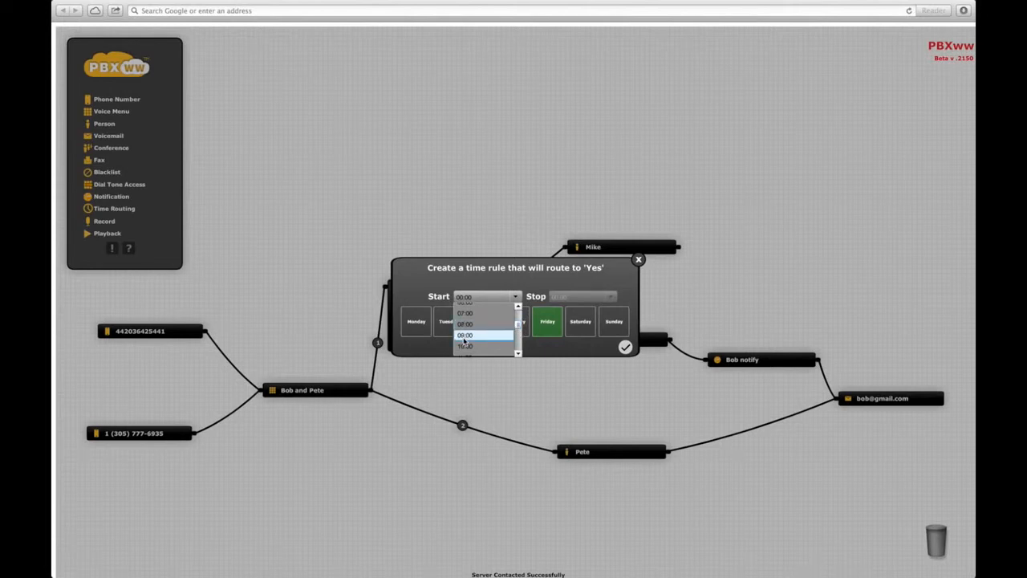
left_click(465, 324)
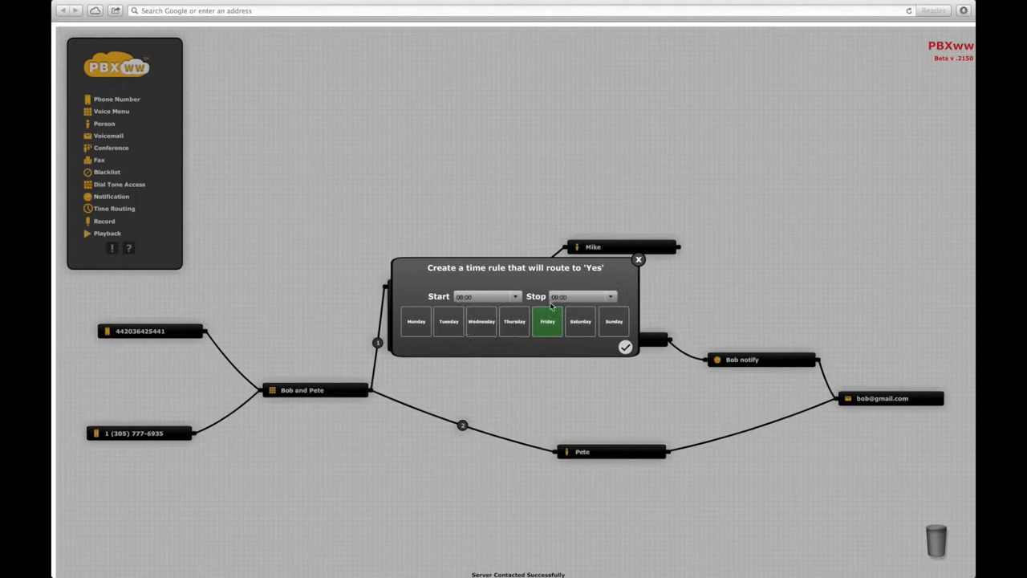
left_click(612, 298)
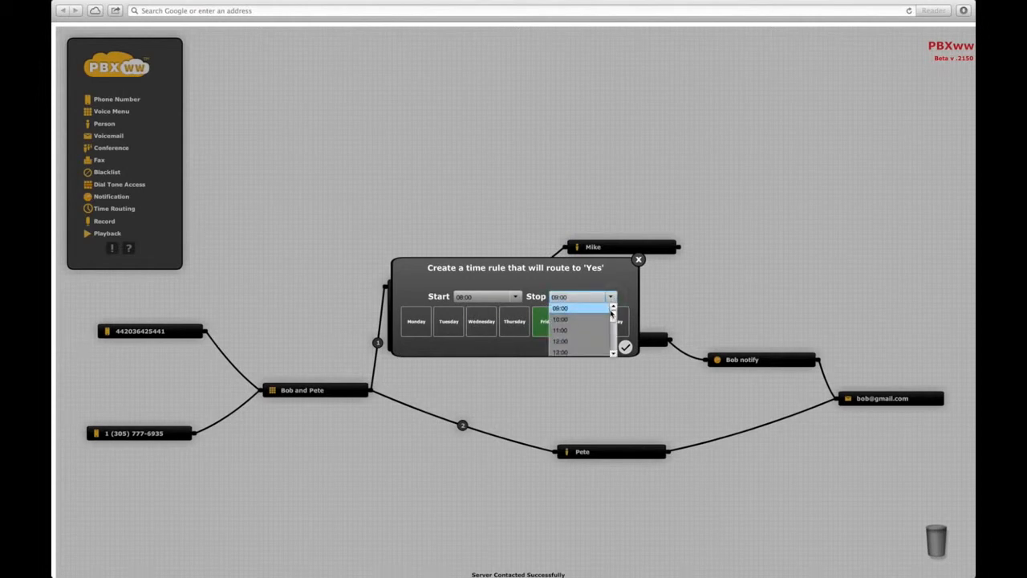
left_click(575, 340)
left_click(625, 347)
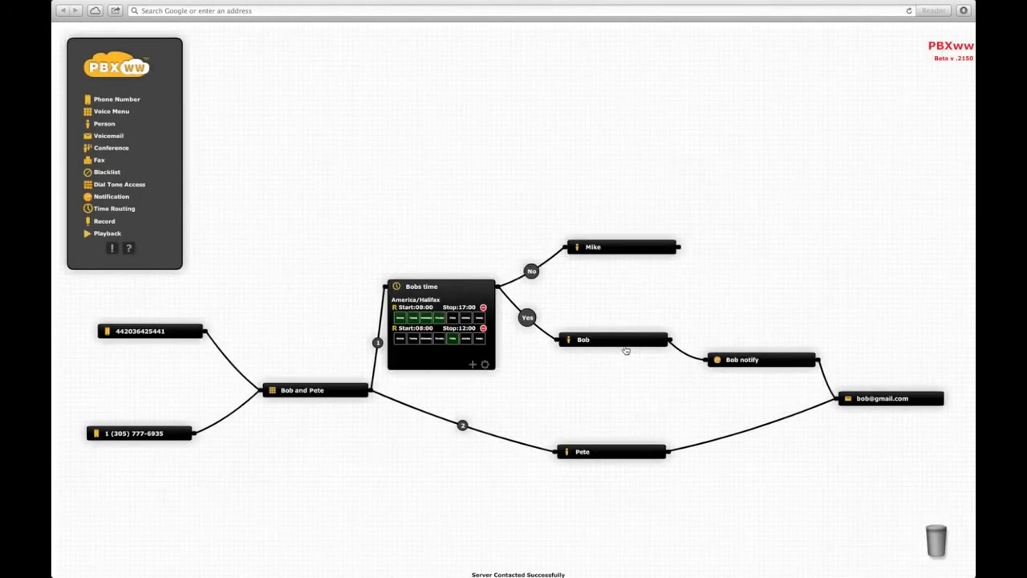
left_click(446, 289)
- Shift Bobs time and Mike aside, then add a Record step 'Mike' e-mailing recordings to the notification address
left_click_drag(448, 290, 451, 323)
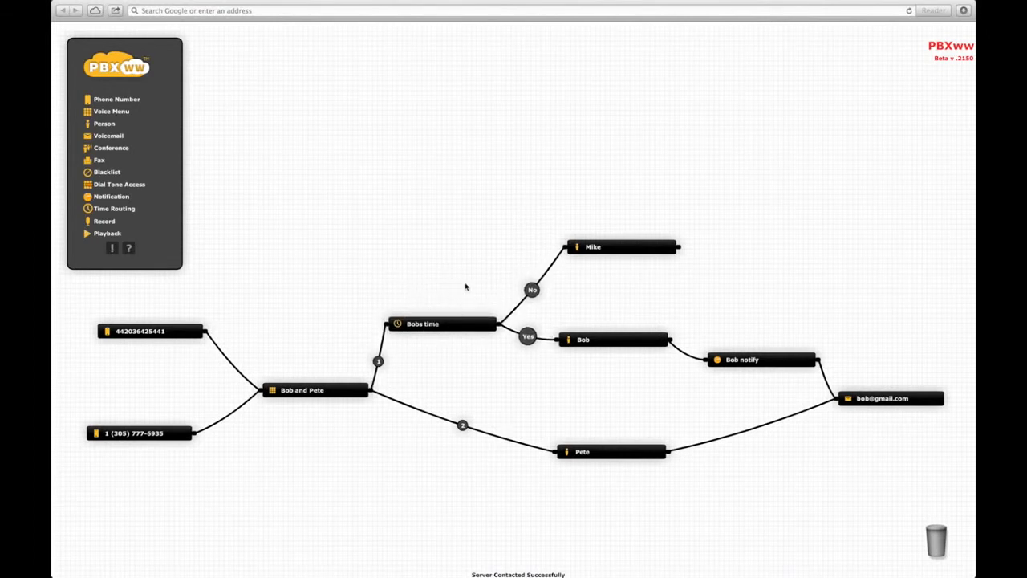
left_click_drag(594, 243, 730, 256)
left_click_drag(104, 222, 563, 251)
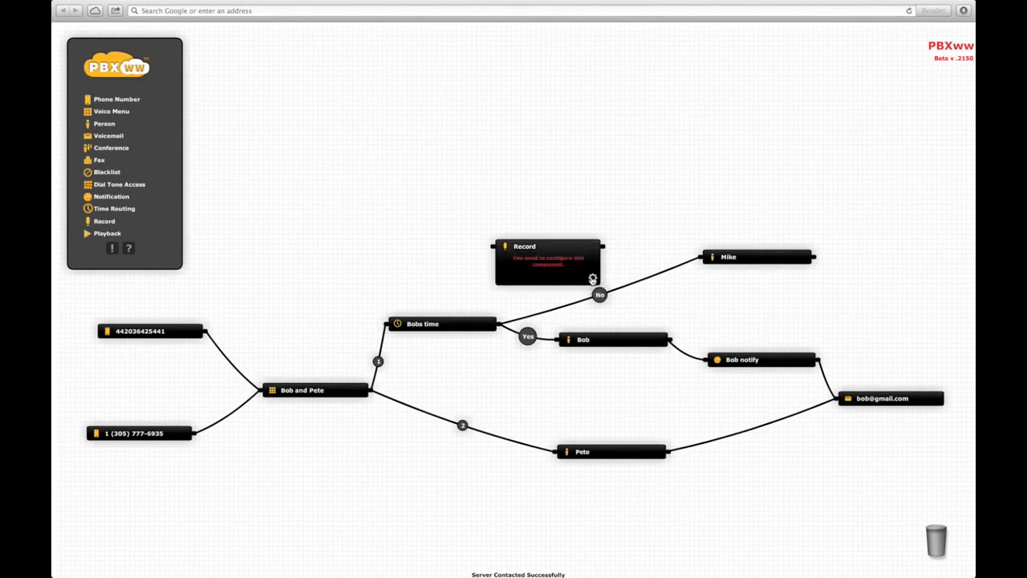
type("Mike")
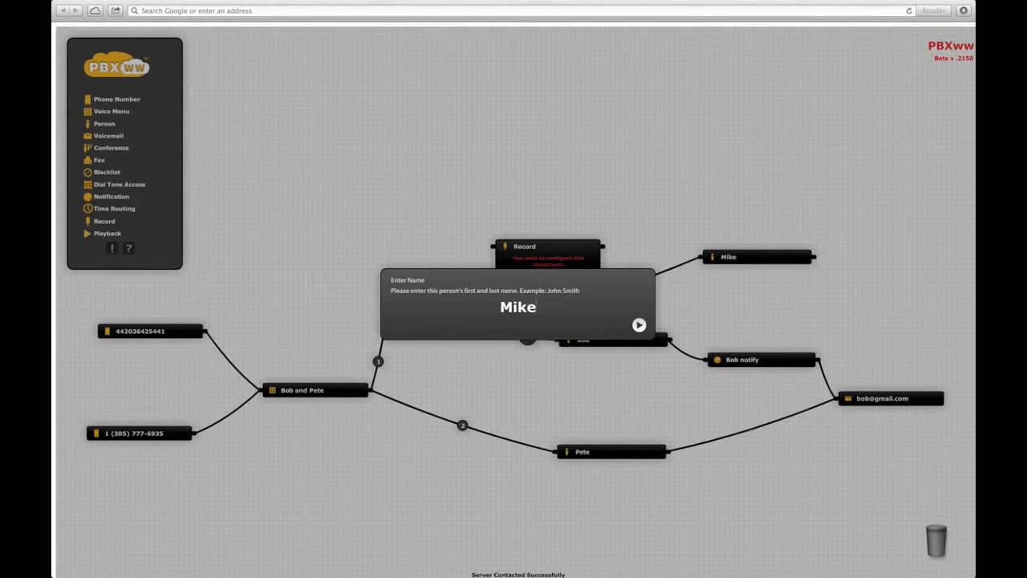
key("Return")
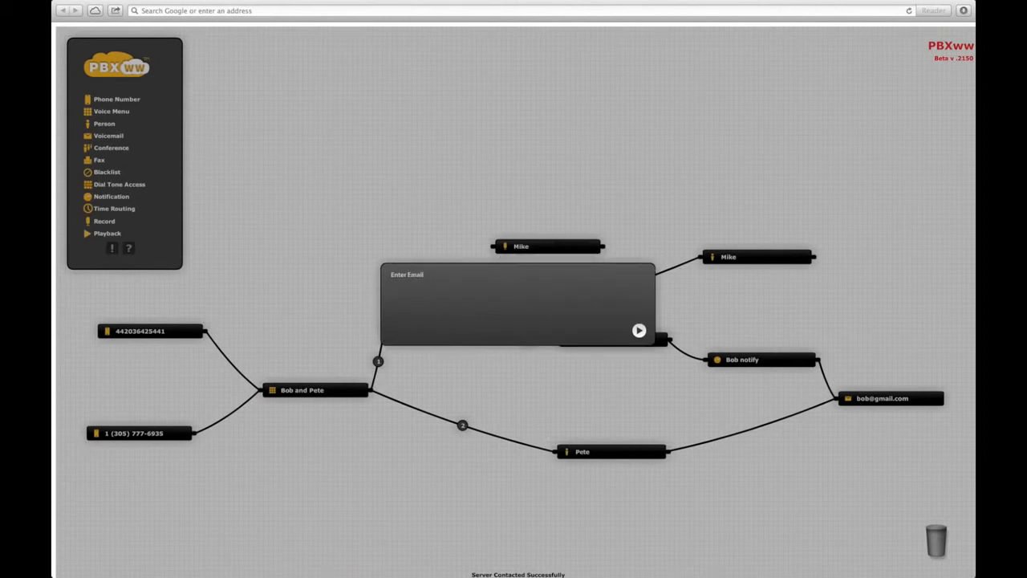
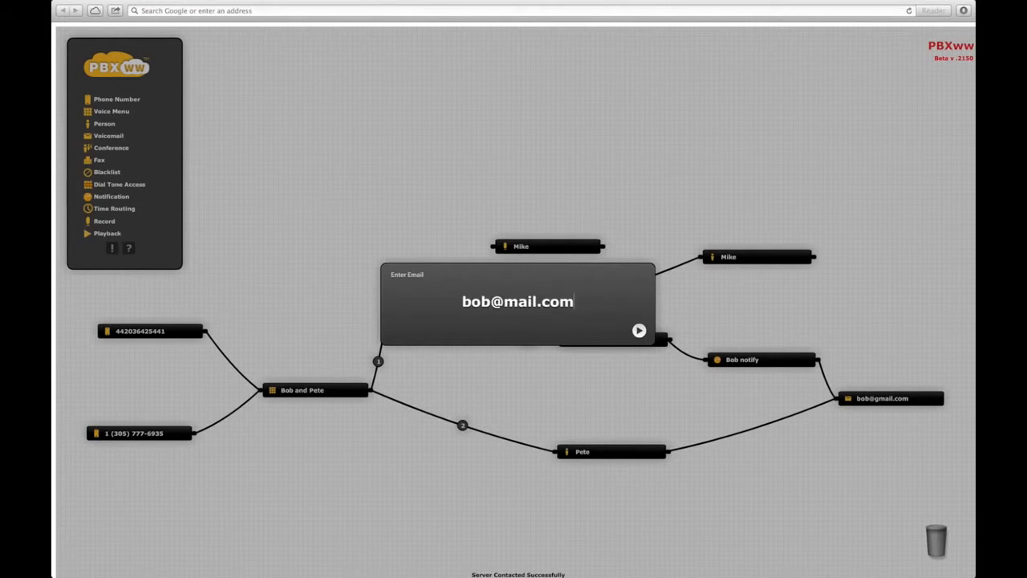
key("Return")
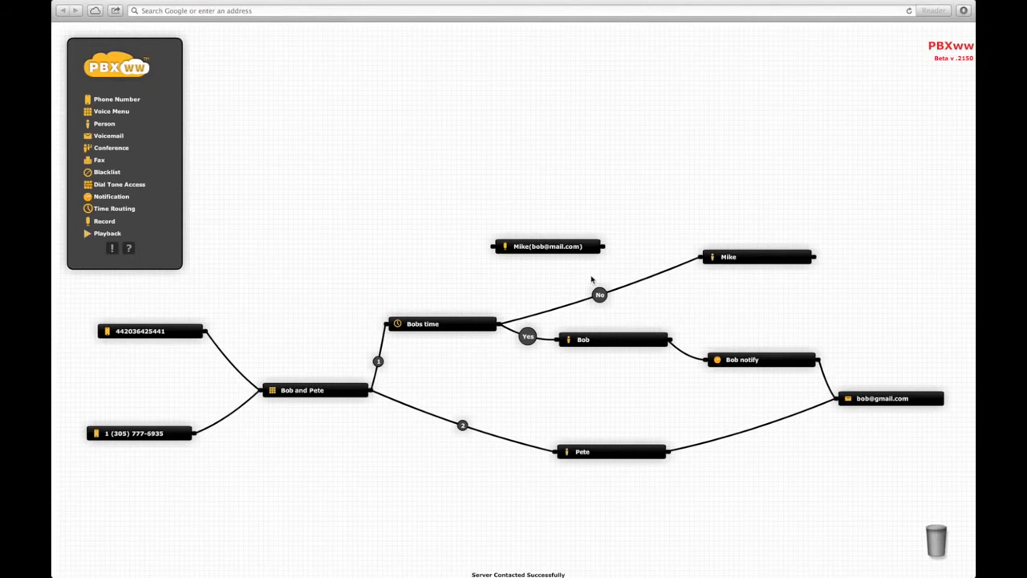
- Reroute the No branch into the Record step, link Record on to Mike, and add a Playback step
left_click(656, 274)
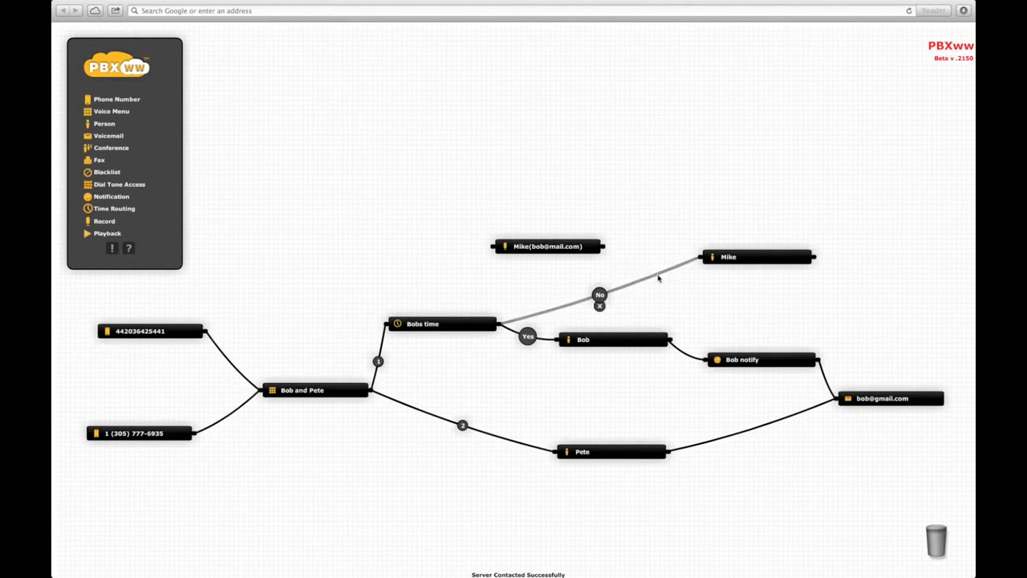
left_click_drag(658, 278, 494, 253)
left_click_drag(604, 248, 698, 258)
left_click_drag(550, 257, 602, 270)
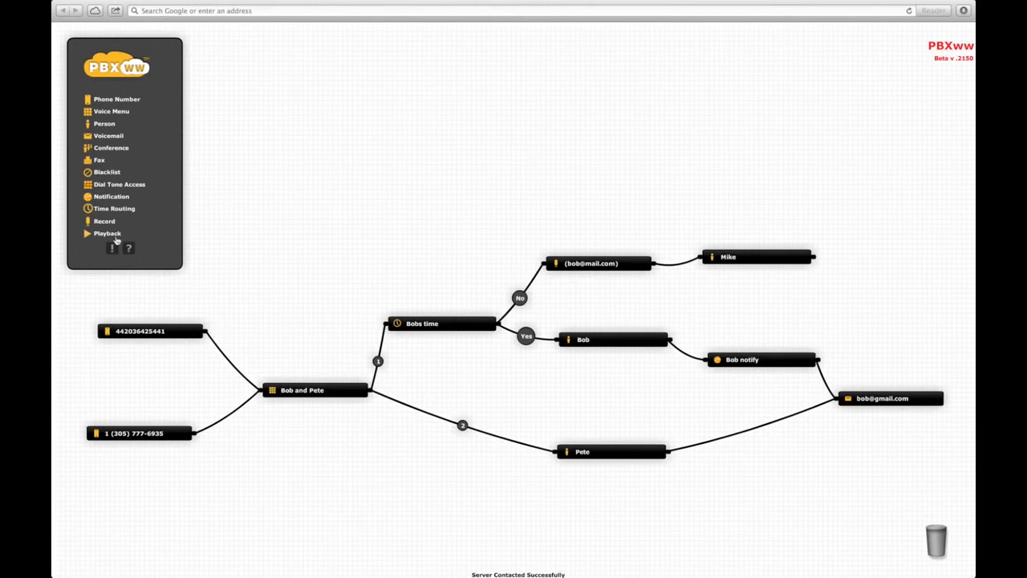
left_click_drag(100, 236, 727, 199)
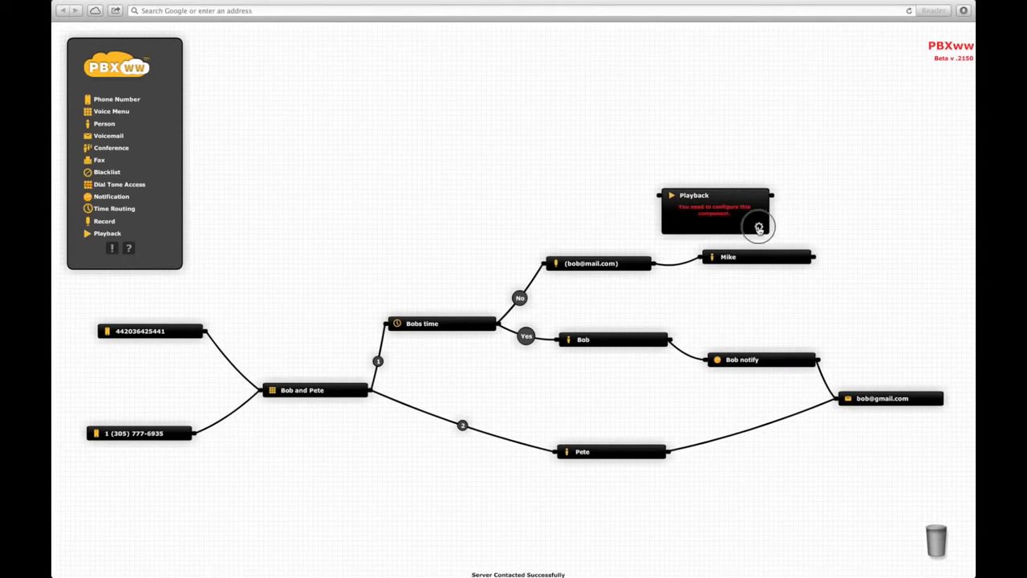
- Open the Playback step's settings and name it 'Mikes greeting'
left_click(759, 228)
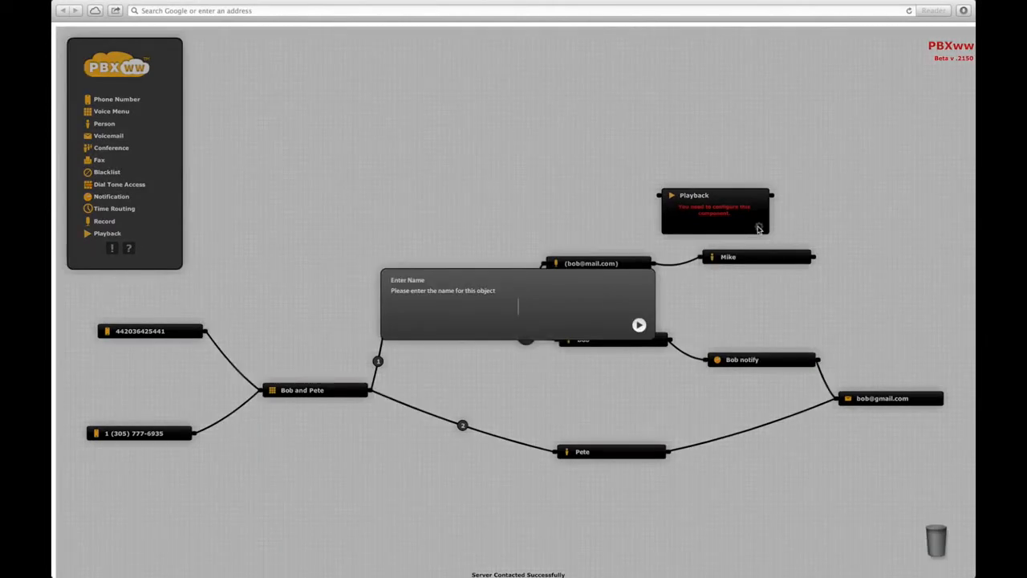
type("Mikes greeting")
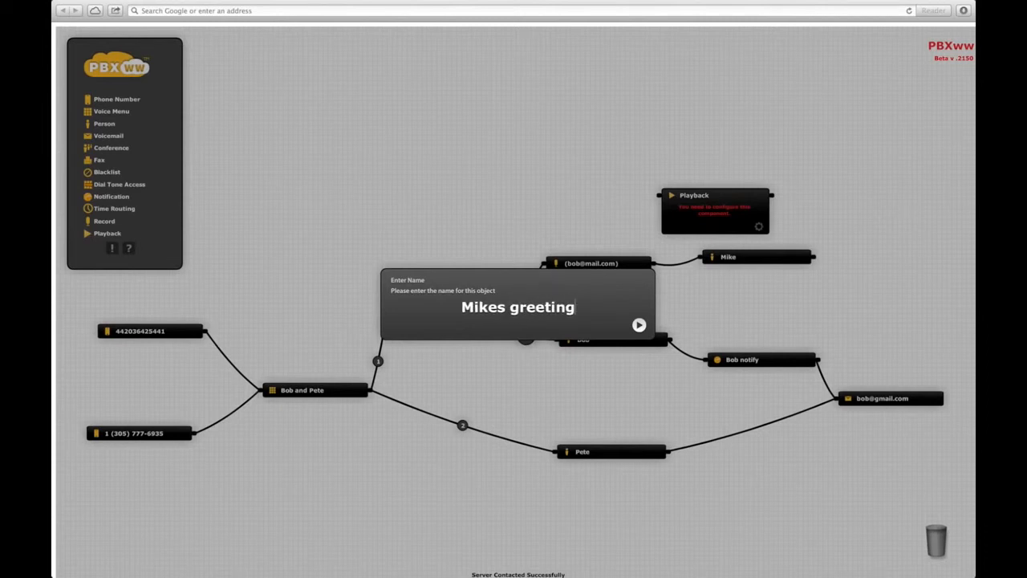
key("Return")
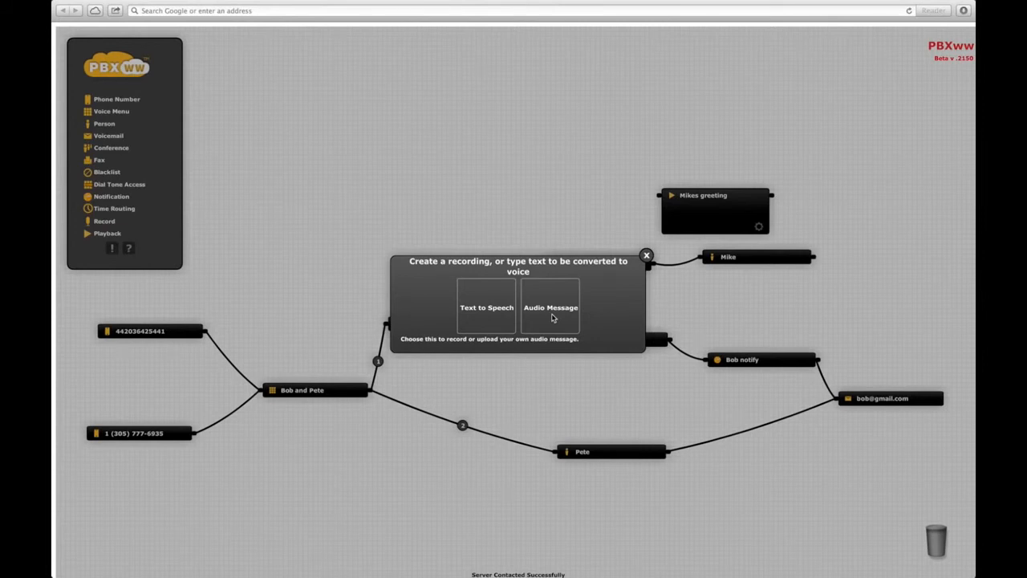
- Set Mikes greeting to English text-to-speech reading 'Thanks for calling Mike' and save it
left_click(479, 312)
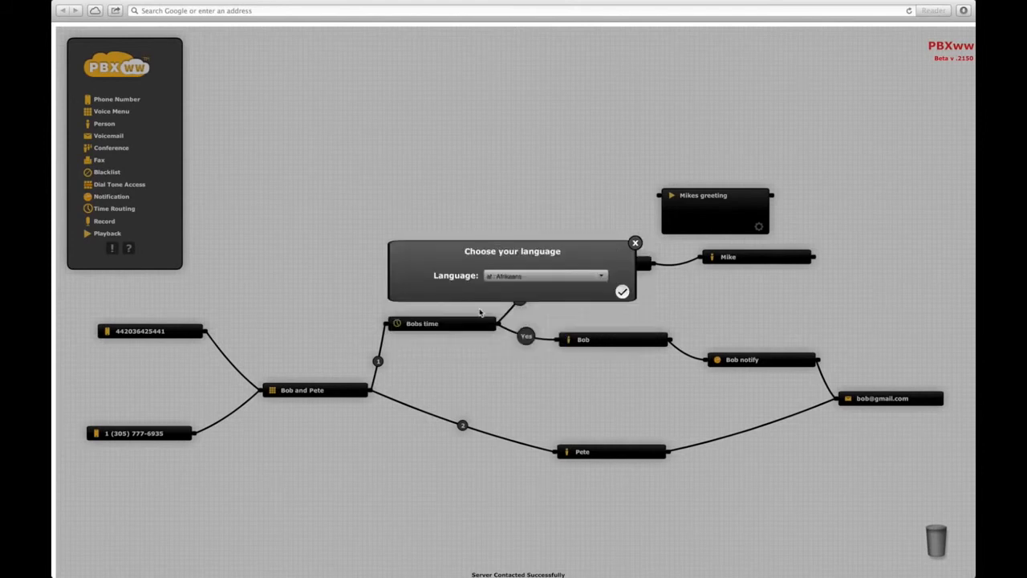
left_click(601, 276)
left_click_drag(605, 293, 604, 302)
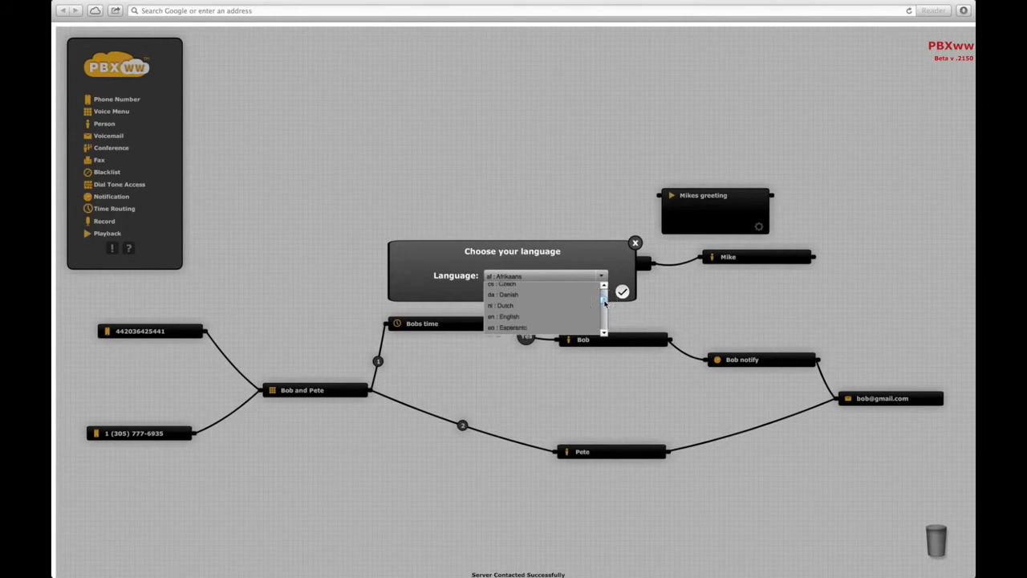
left_click(511, 317)
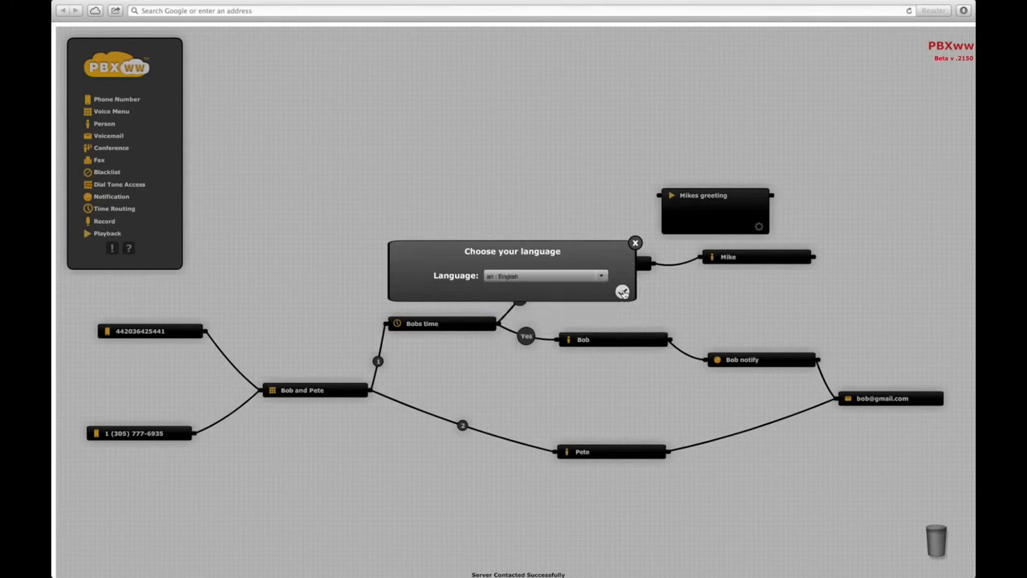
left_click(621, 292)
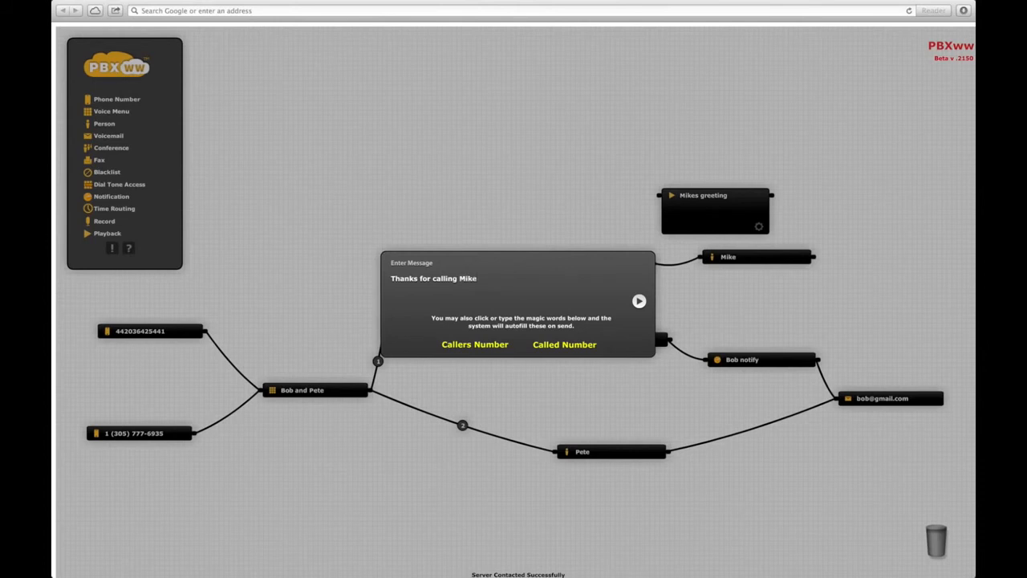
left_click(640, 301)
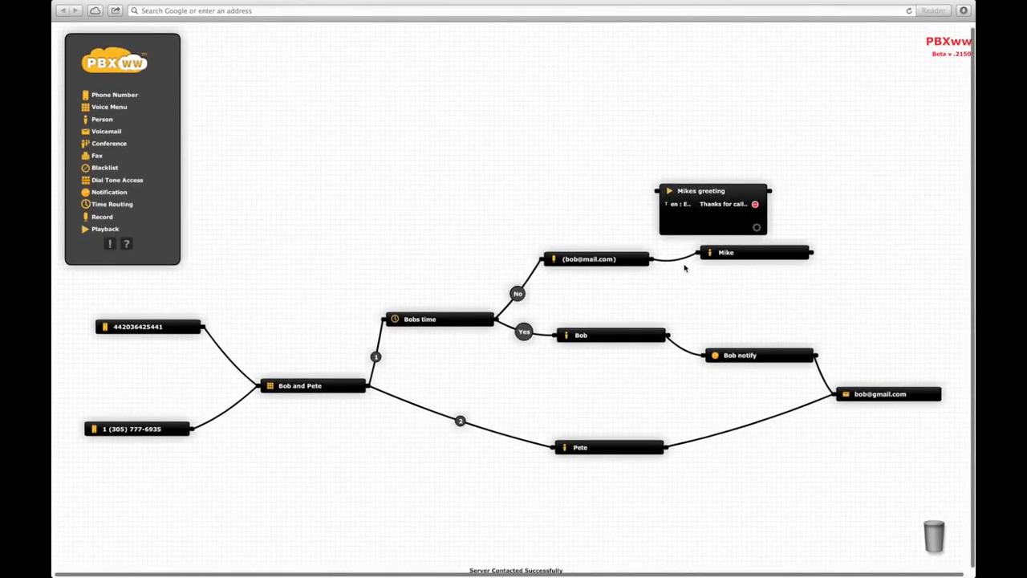
- Replace the Record-to-Mike link with Record to Mikes greeting to Mike
mouse_move(683, 263)
left_click(674, 260)
left_click_drag(651, 261, 656, 191)
left_click_drag(748, 253, 844, 283)
left_click_drag(772, 192, 794, 282)
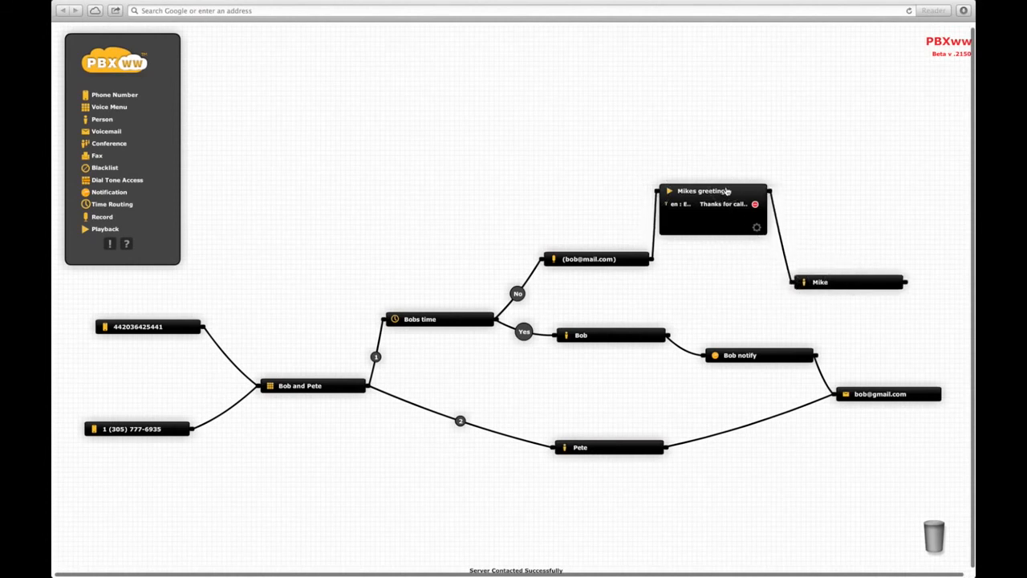
- Line up Mikes greeting and Mike in a neat row after the recording step
left_click_drag(727, 192, 737, 248)
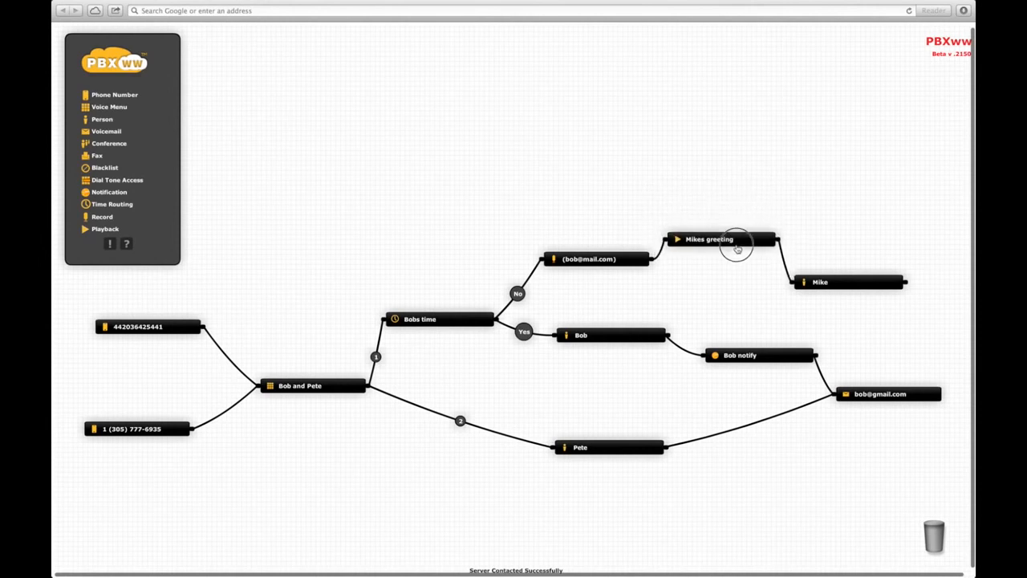
left_click(840, 283)
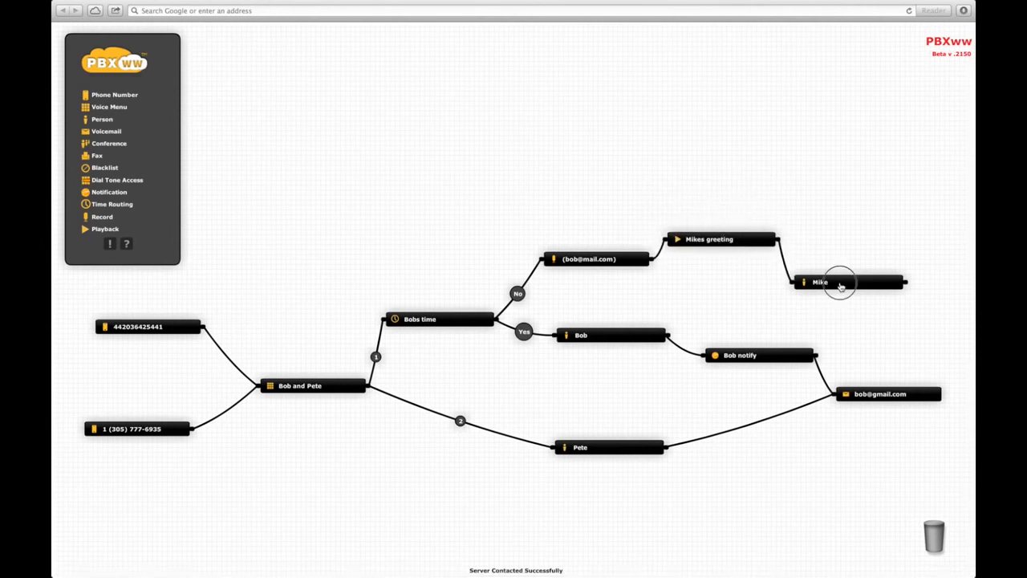
left_click_drag(840, 286, 883, 299)
left_click_drag(739, 250, 765, 279)
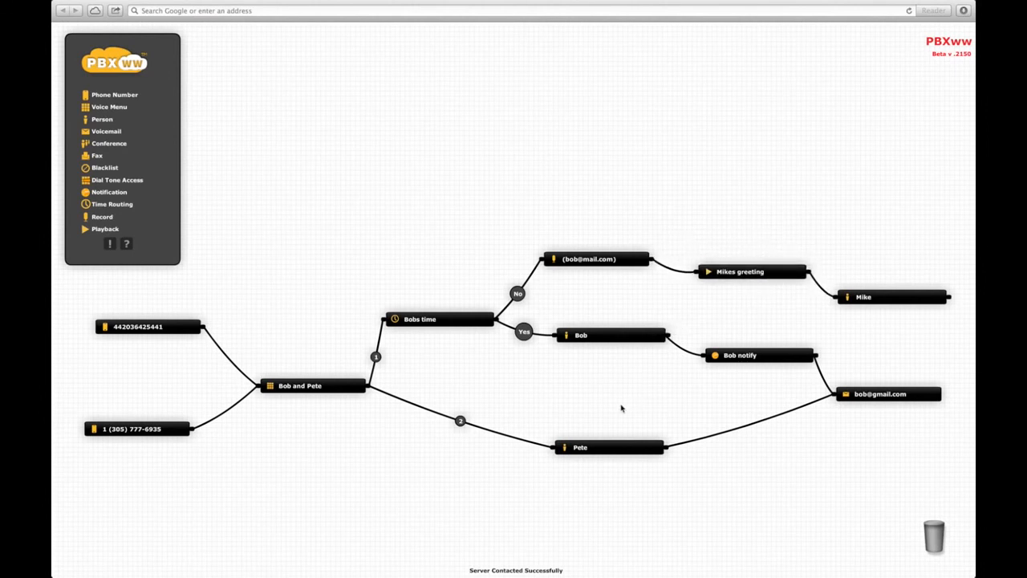